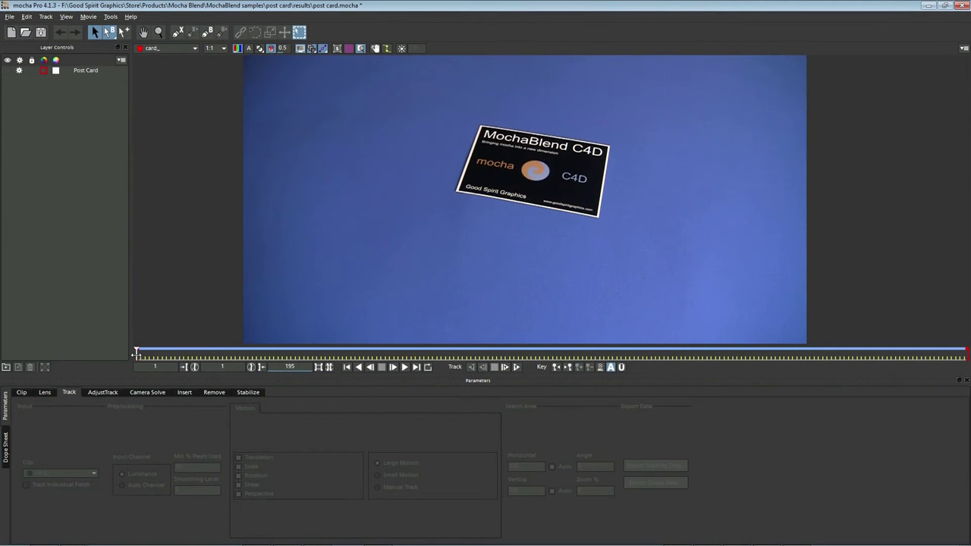
- Go to the clip's last frame, 195, and draw a closed X-spline loosely around the post card
drag(136, 353, 520, 339)
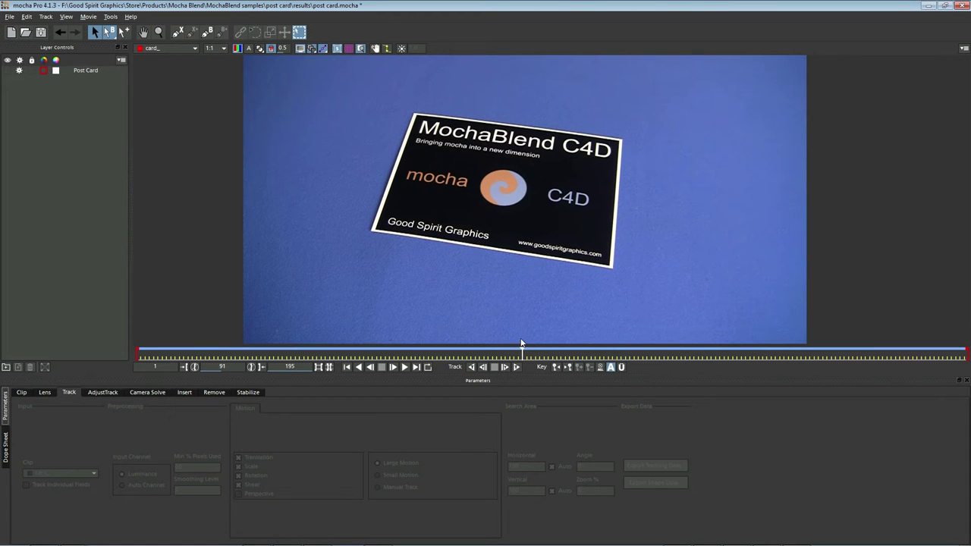
drag(523, 353, 966, 355)
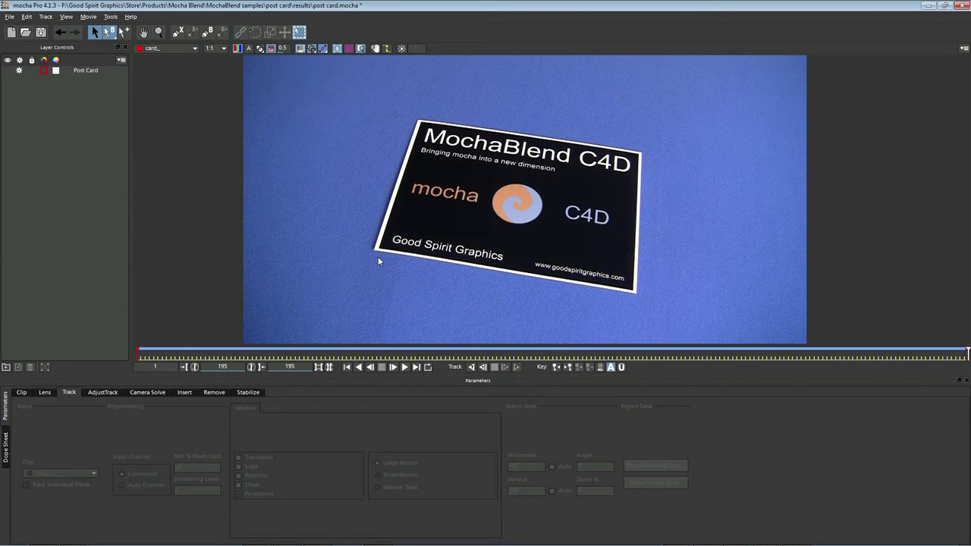
click(178, 32)
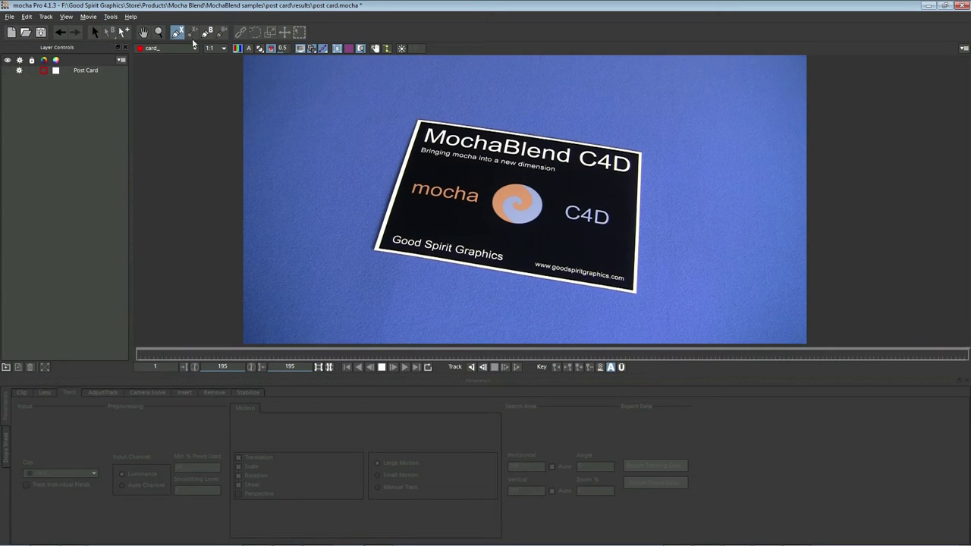
click(409, 106)
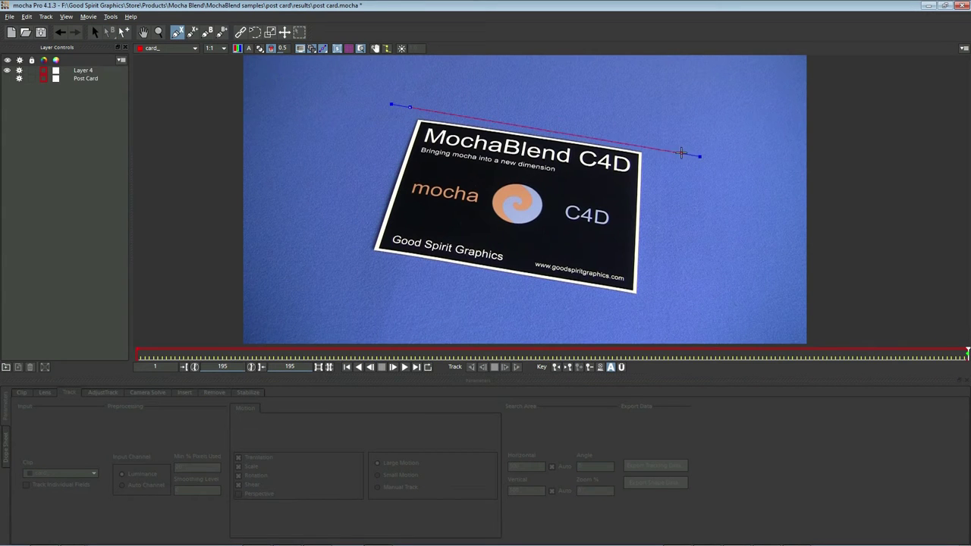
click(653, 143)
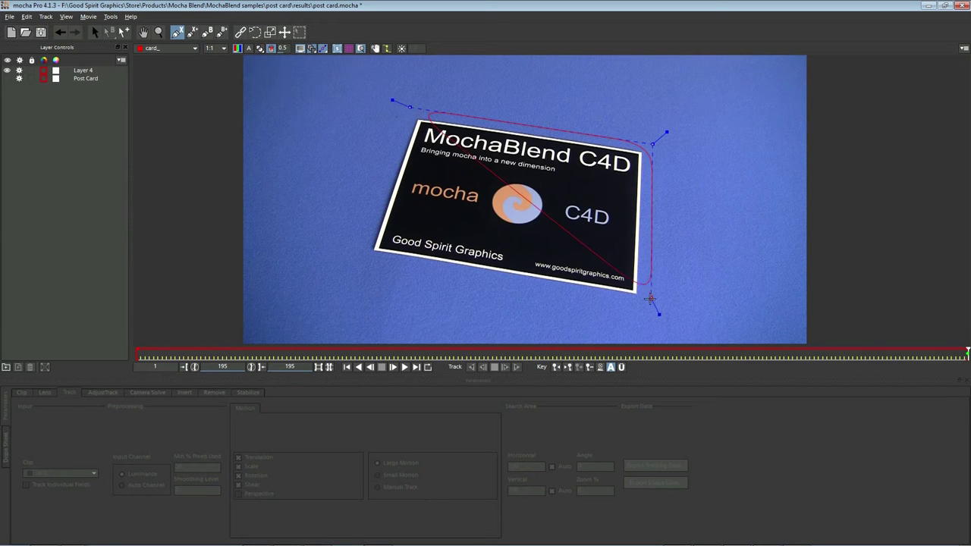
click(647, 302)
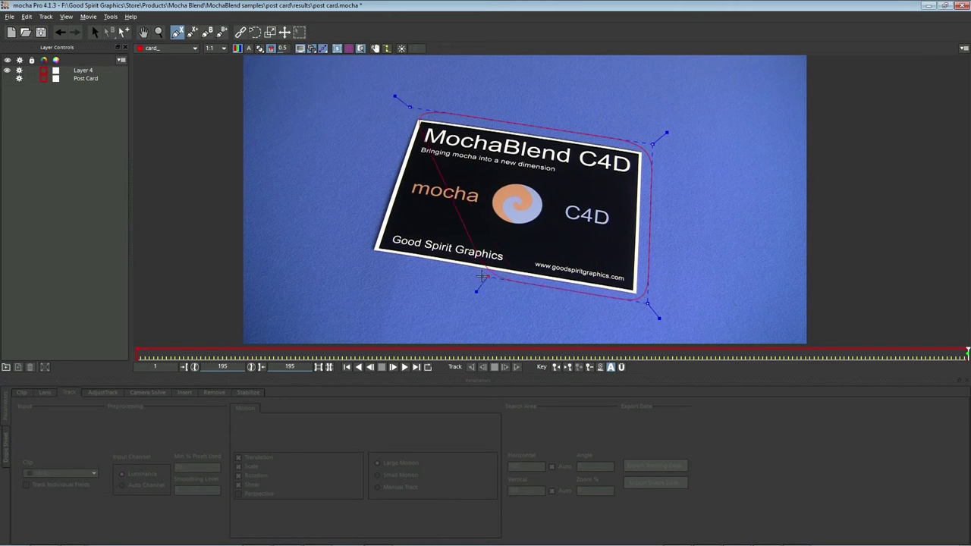
click(357, 265)
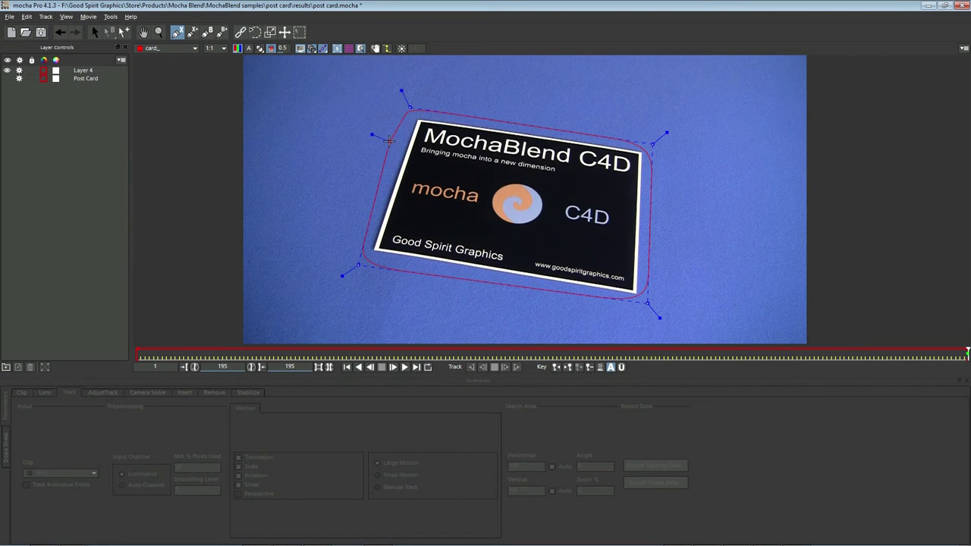
right_click(388, 142)
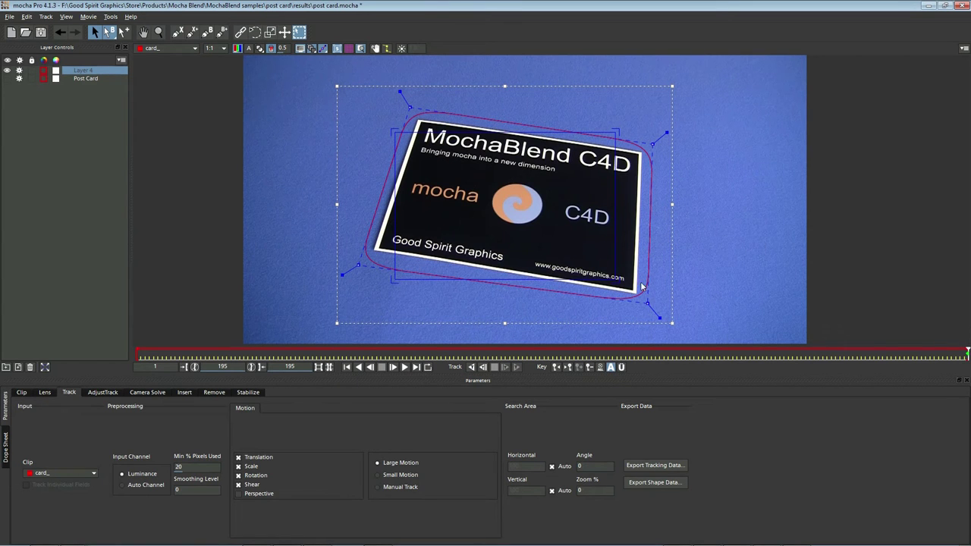
- Align the four corners of the new layer's planar surface with the corners of the post card
drag(389, 127, 415, 118)
drag(616, 132, 641, 150)
drag(619, 281, 639, 297)
drag(394, 279, 370, 249)
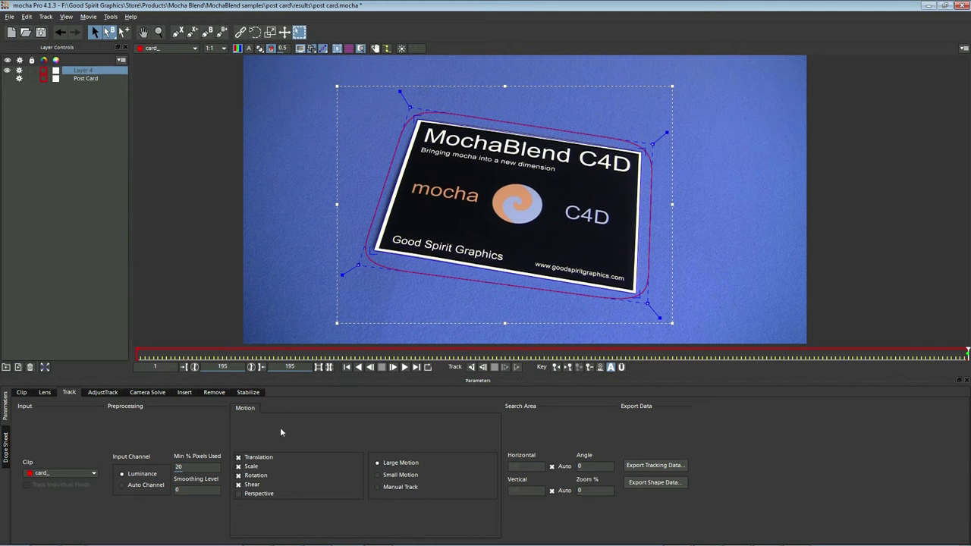
- Enable Perspective motion, track the layer backwards to frame 1, and review the track across the clip
click(239, 494)
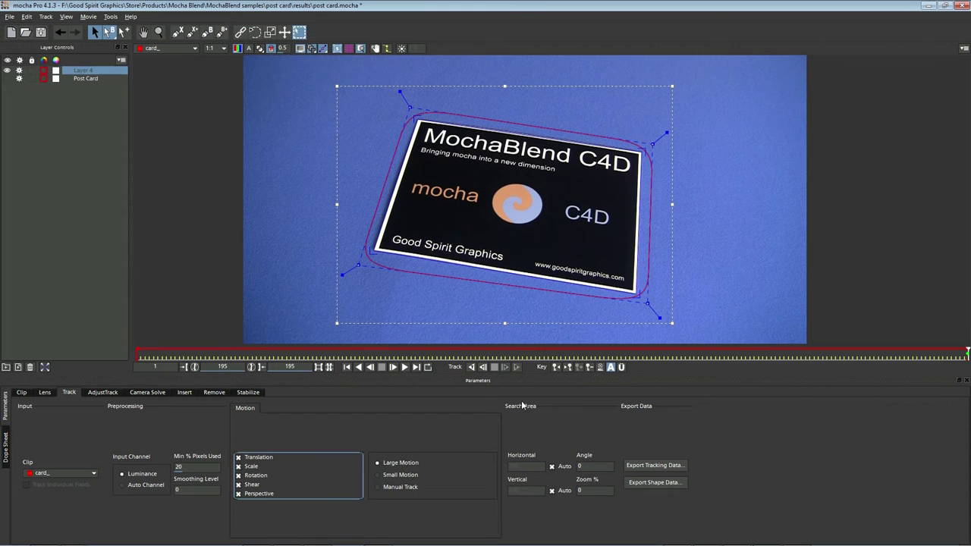
click(472, 367)
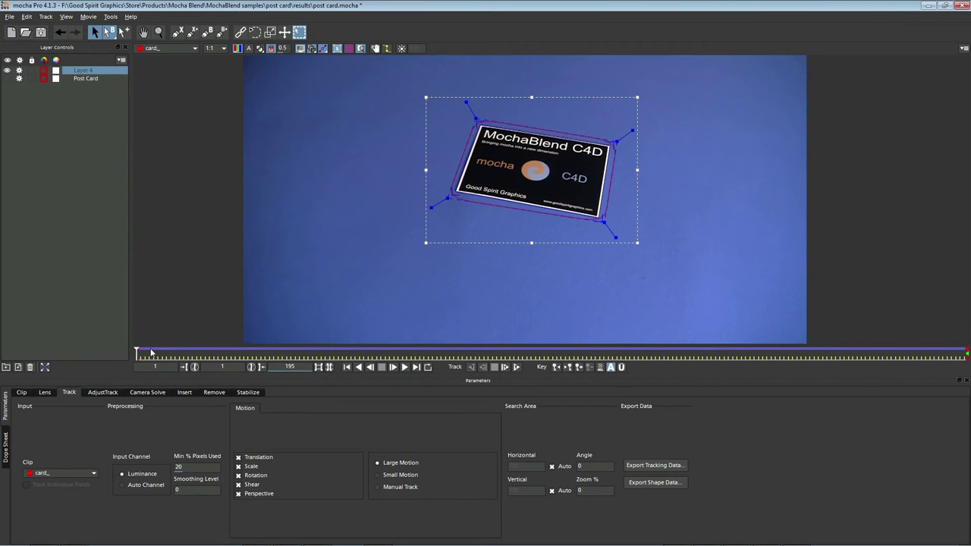
drag(137, 353, 967, 354)
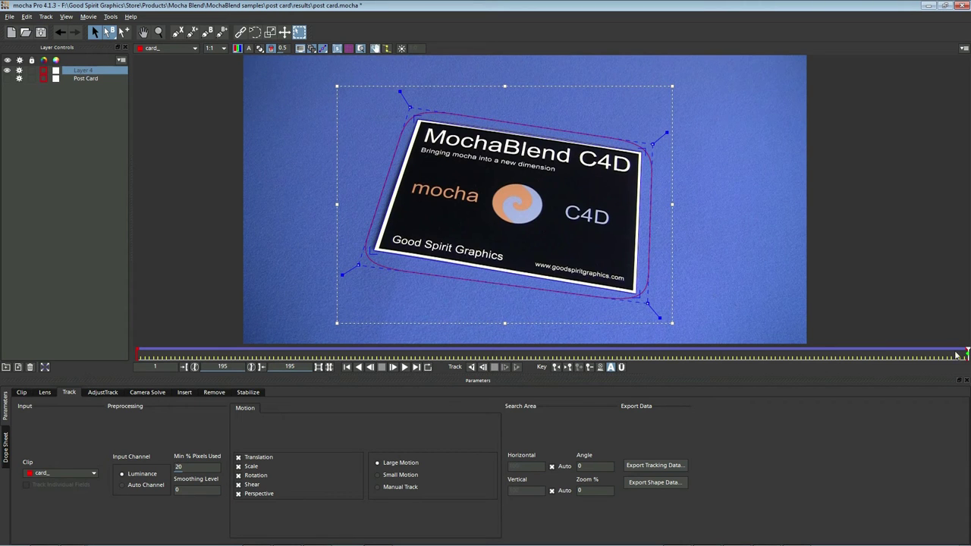
drag(967, 353, 136, 355)
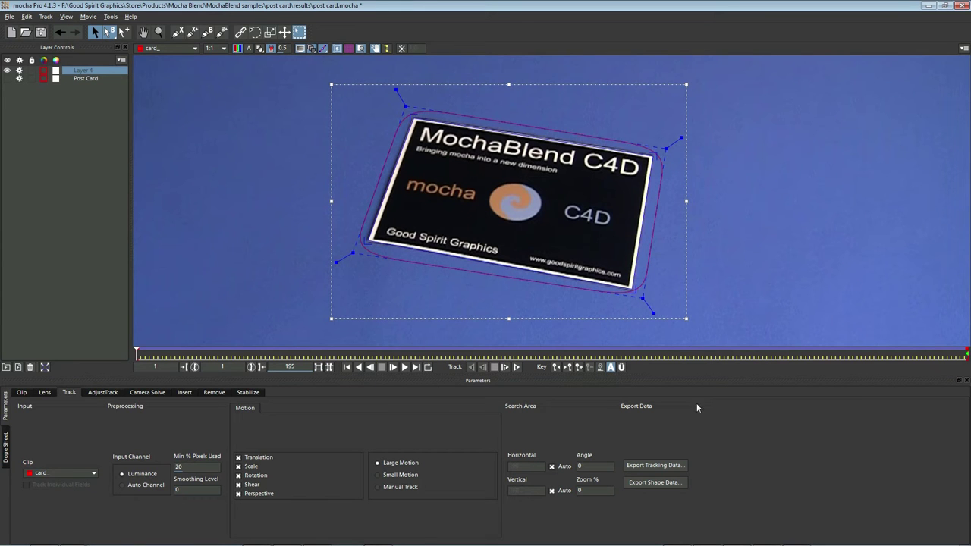
- Copy the layer's MochaBlend tracking data to the clipboard and paste it into MochaBlend data slot 5 in Cinema 4D
click(654, 465)
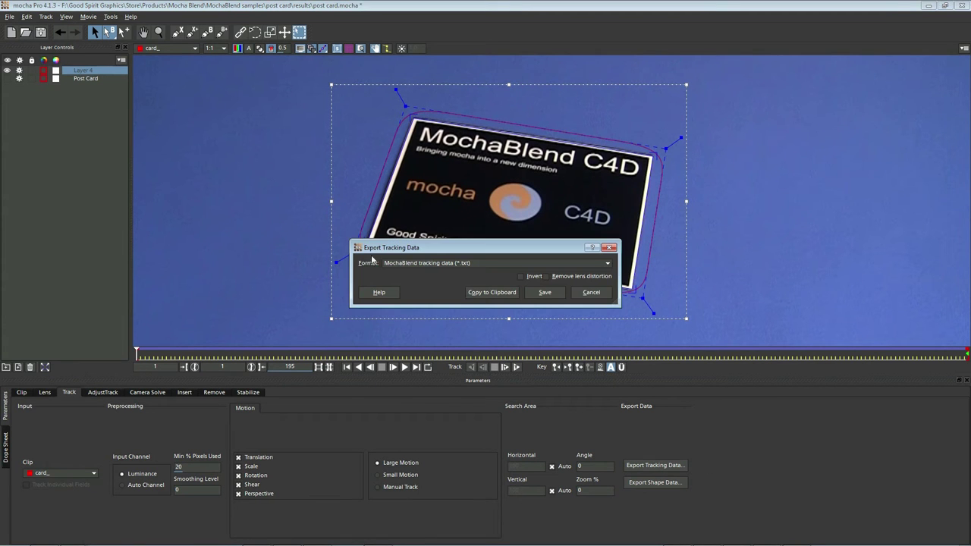
click(504, 295)
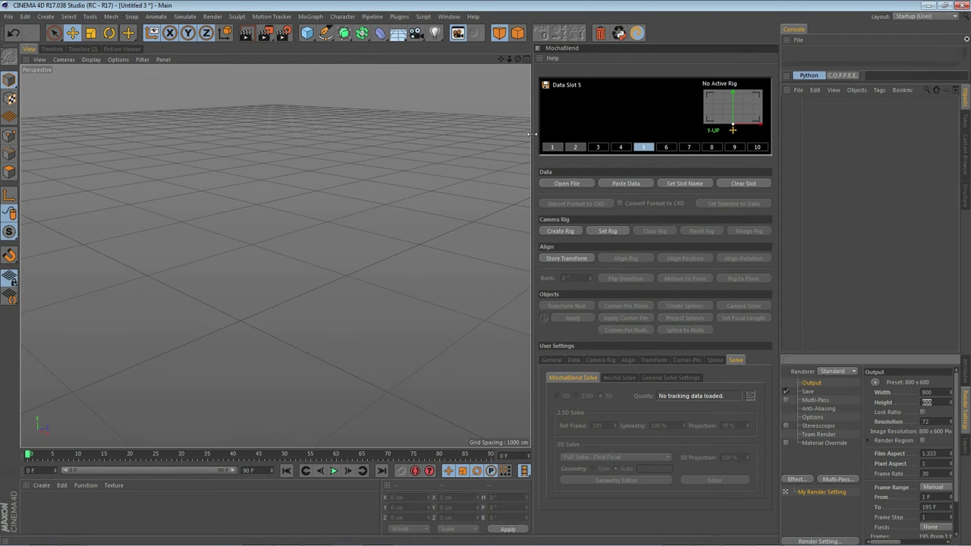
click(553, 148)
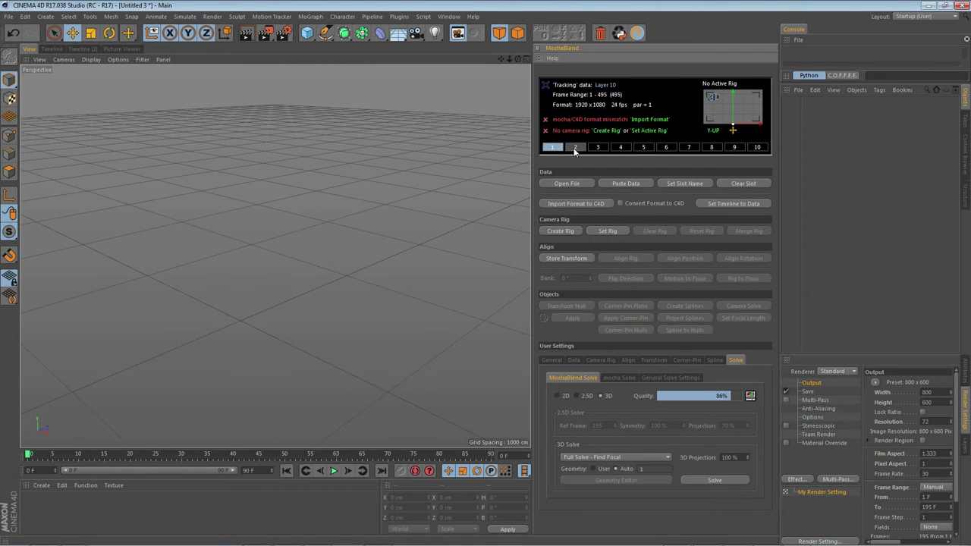
click(575, 148)
click(598, 147)
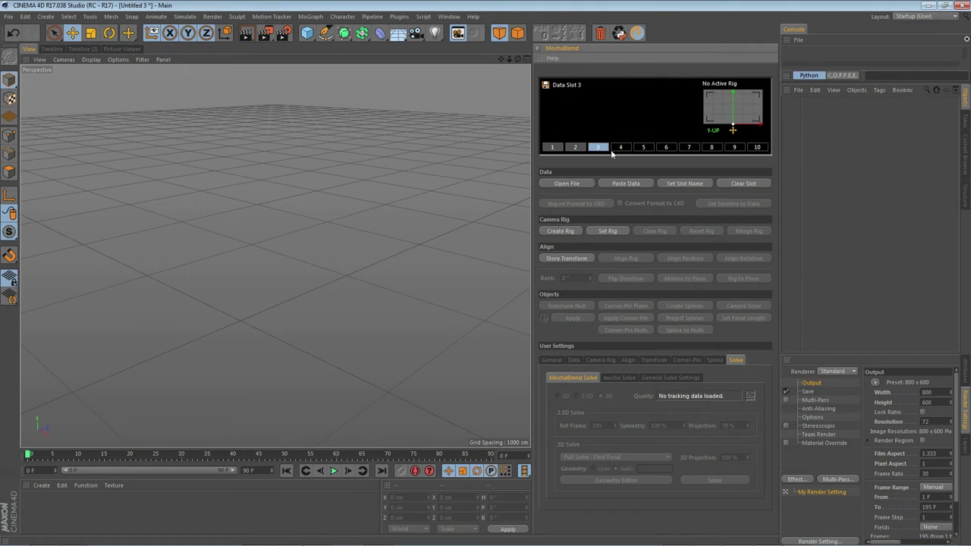
click(642, 147)
click(633, 184)
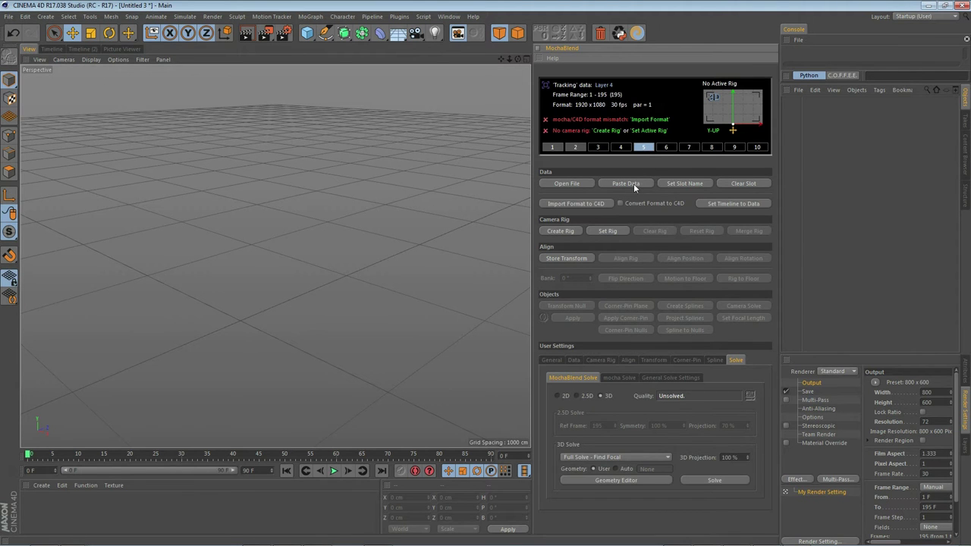
- Import the tracking data's format, create a camera rig, and set the timeline to the data range
click(650, 121)
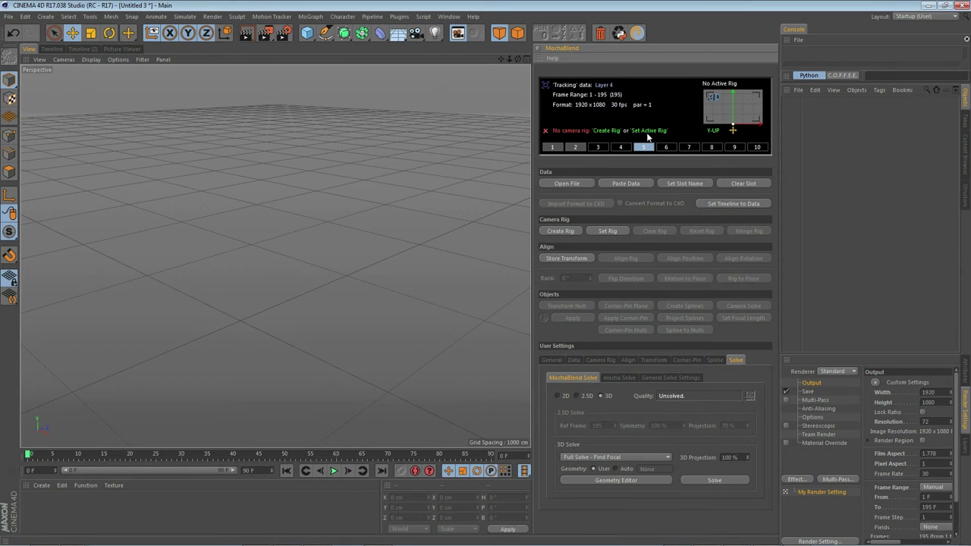
click(607, 131)
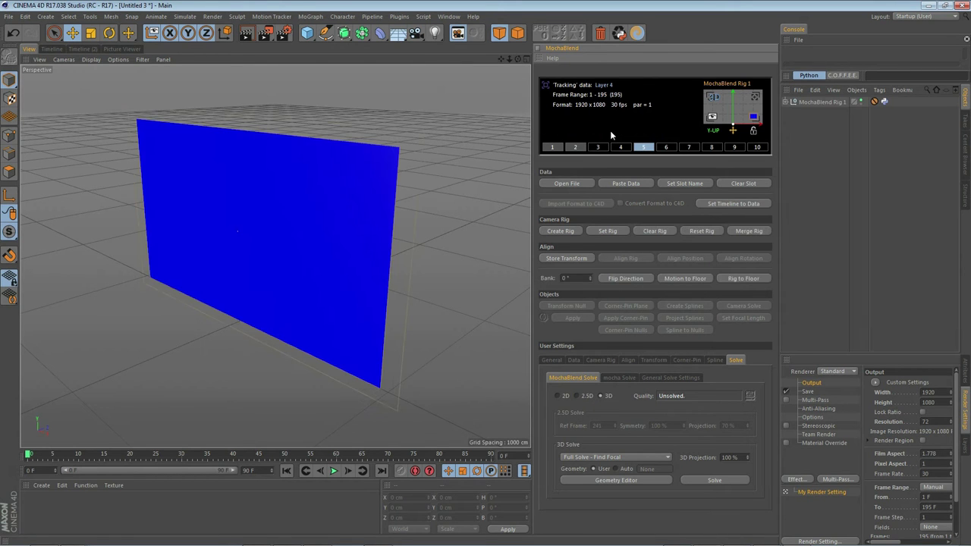
click(727, 203)
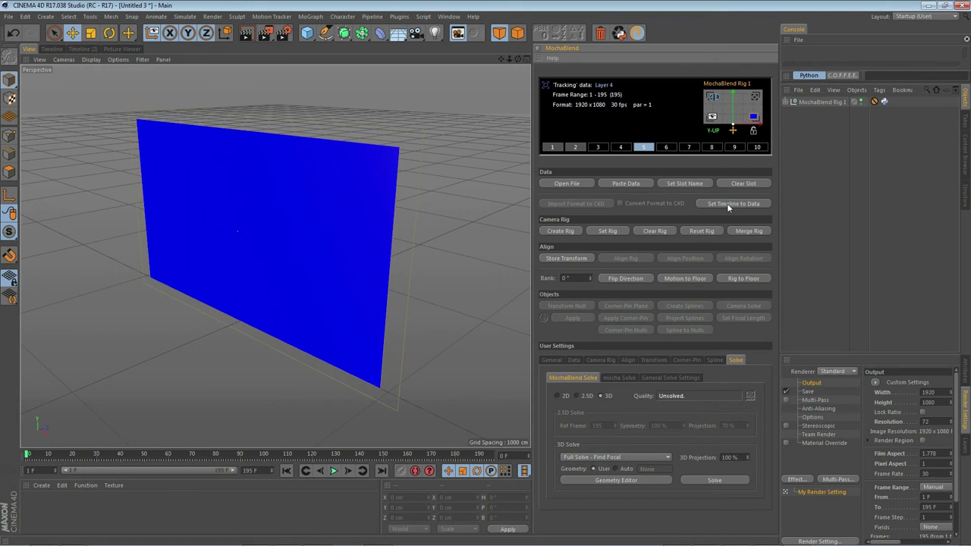
- Load the footage starting with card_00001.jpg from the post card folder onto the MochaBlend rig
middle_click(466, 261)
click(554, 254)
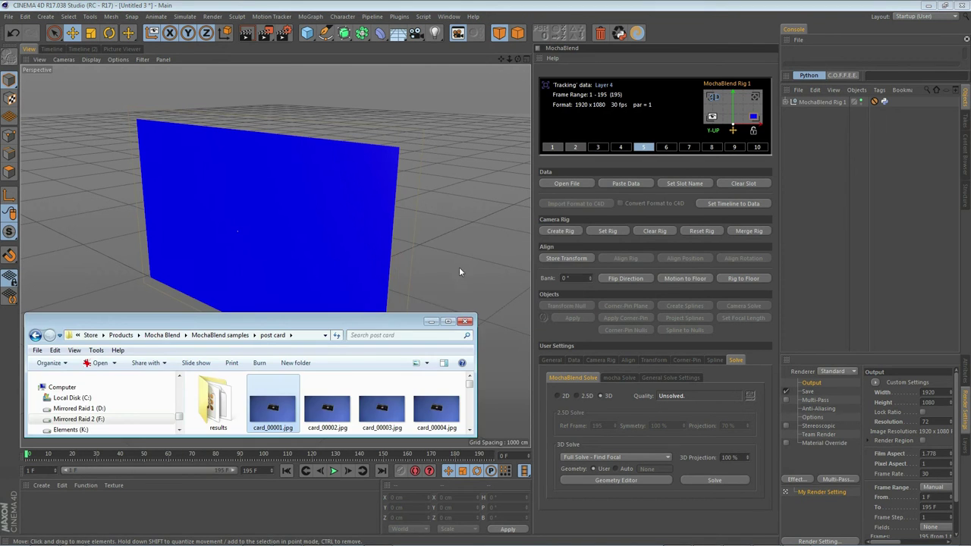
click(732, 108)
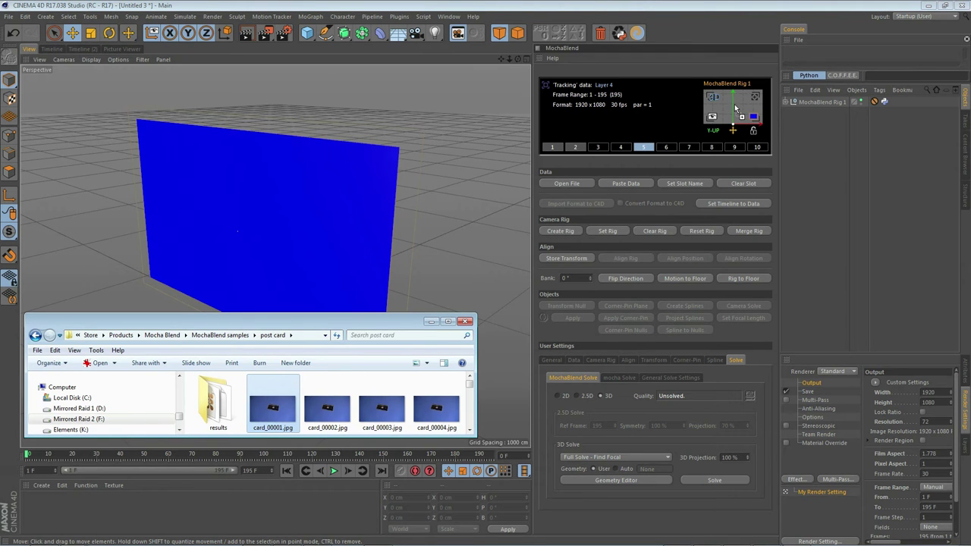
click(436, 323)
click(256, 228)
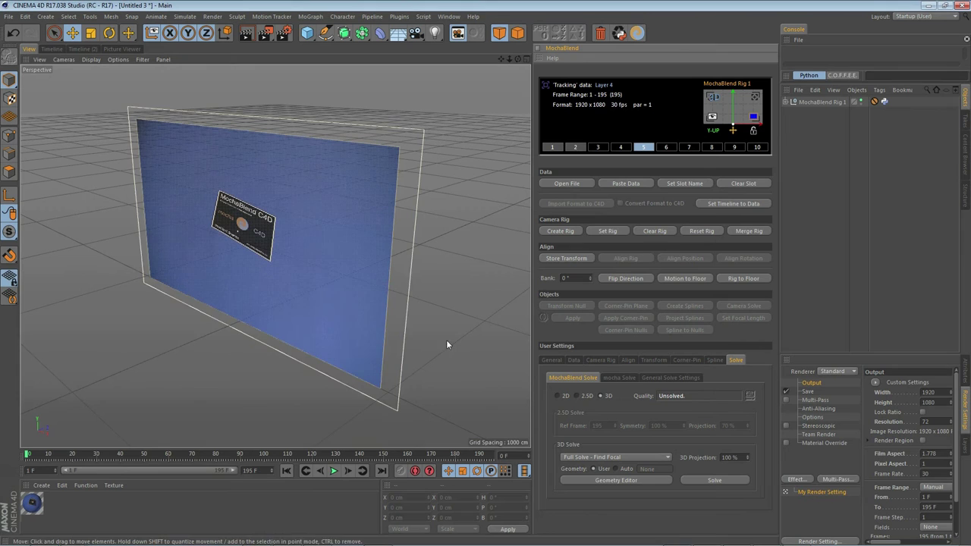
click(447, 344)
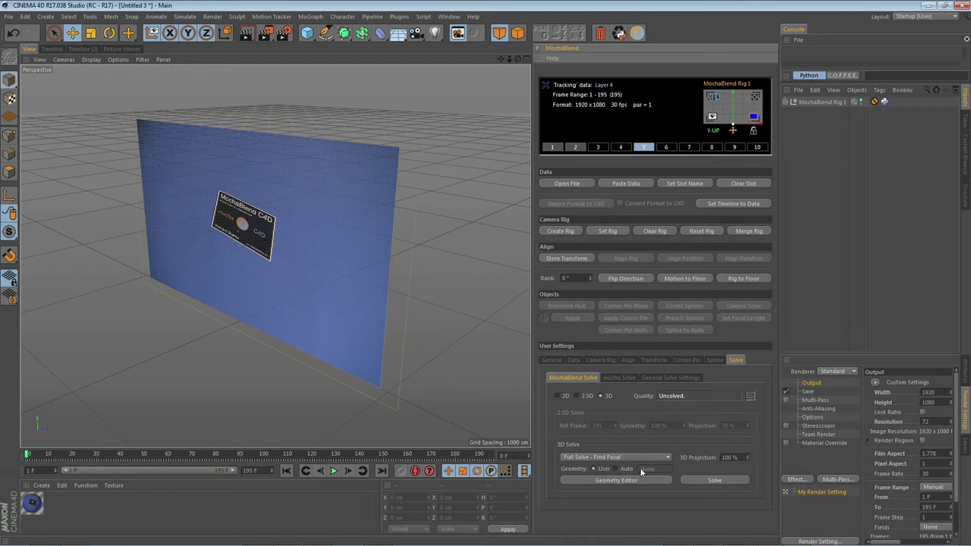
- In the Geometry Editor, apply the overlay color to the movie clip and brighten it to a full-value green
click(600, 481)
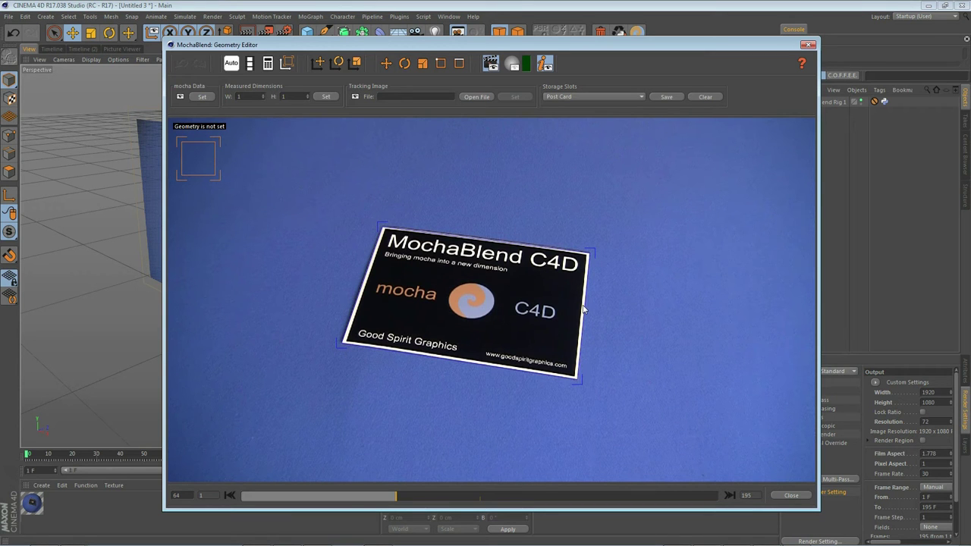
drag(397, 497, 466, 499)
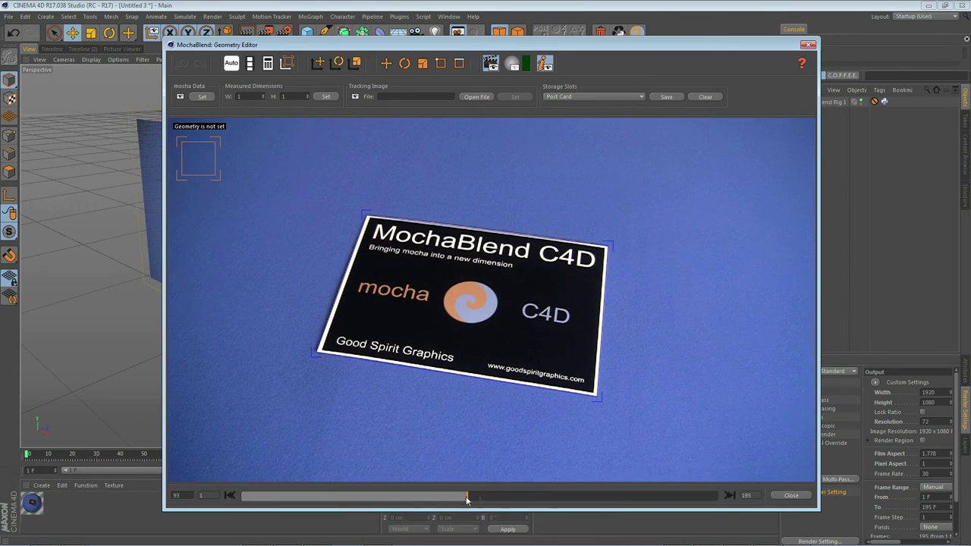
click(513, 65)
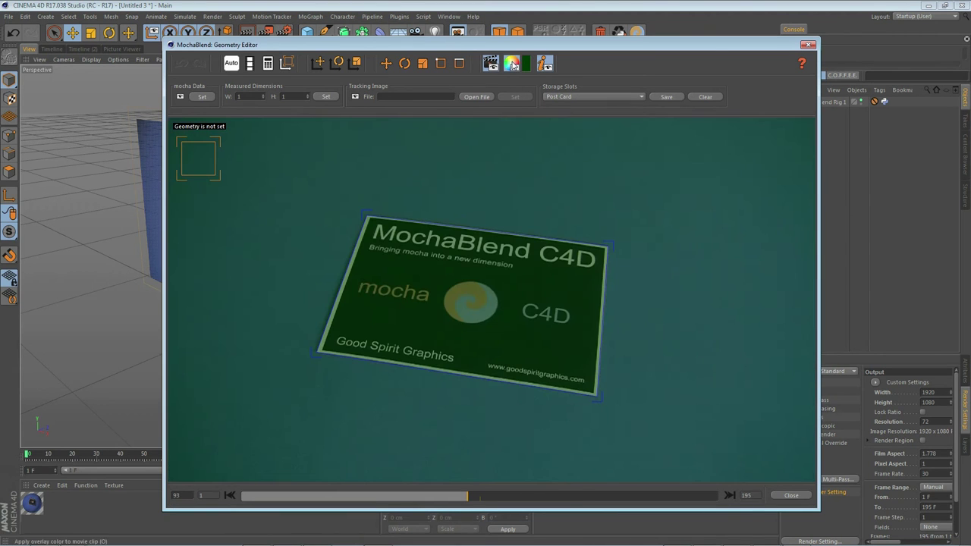
click(525, 63)
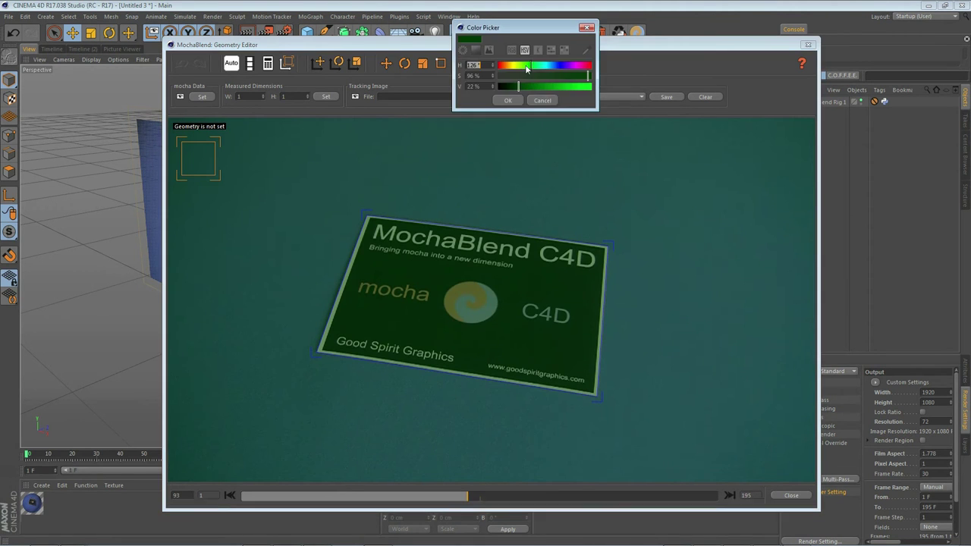
drag(519, 85, 591, 87)
click(507, 100)
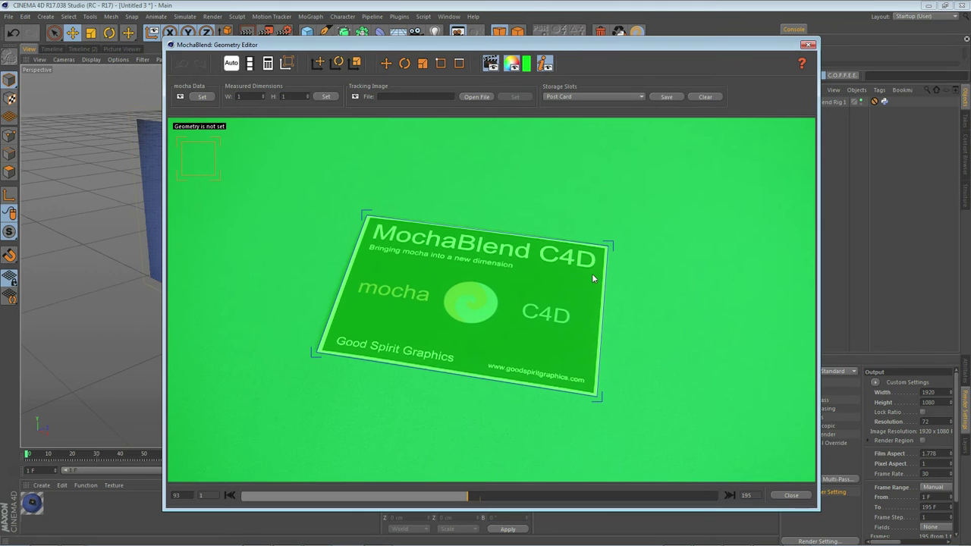
drag(469, 496, 441, 508)
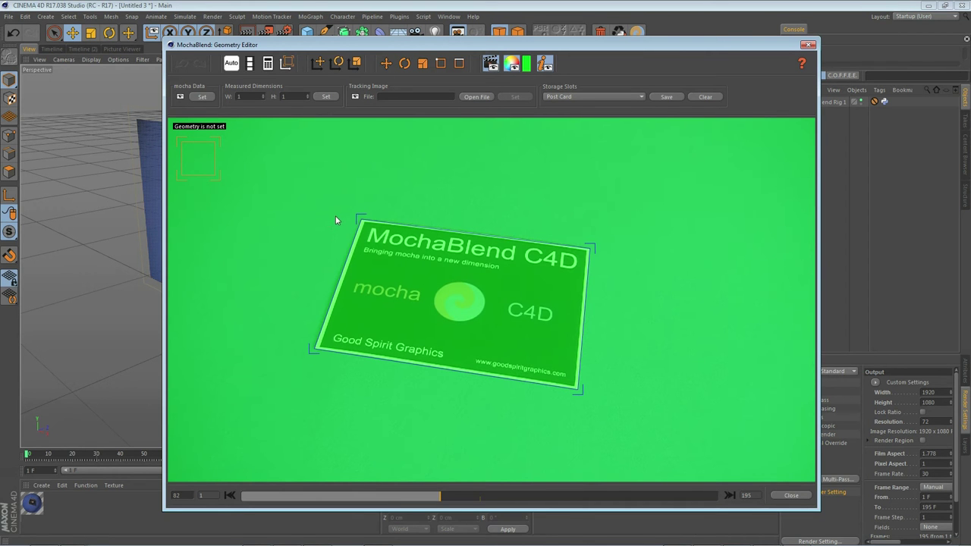
- Remove the overlay color from the movie clip and toggle the geometry info display off and on again
click(512, 63)
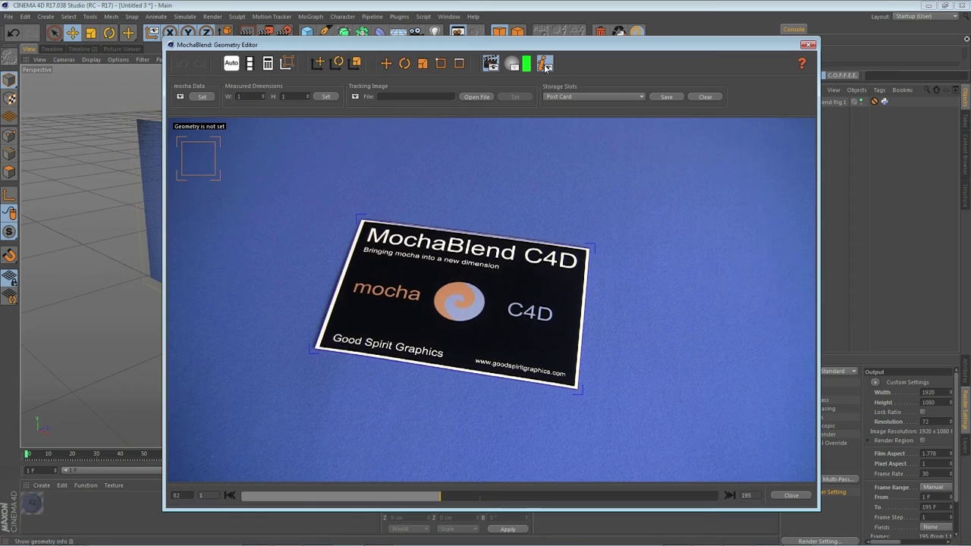
click(545, 64)
click(546, 64)
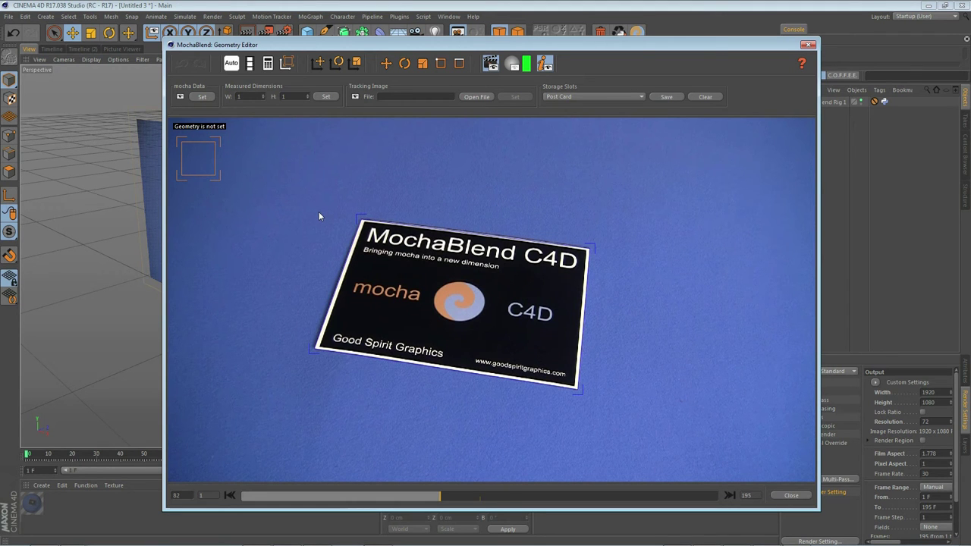
- Calculate the post card's geometry automatically, and set it from measured dimensions of width 7 and height 5
click(233, 64)
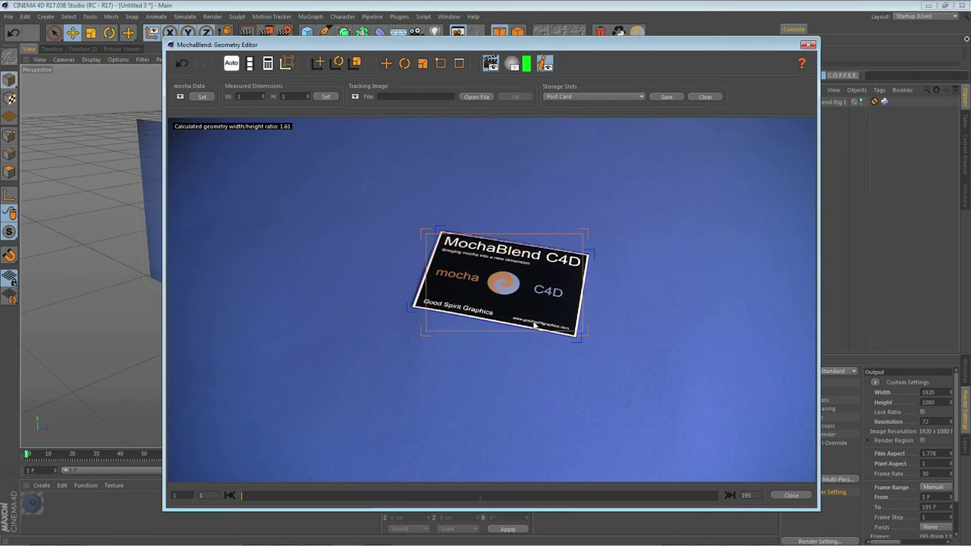
double_click(249, 96)
text(7)
click(243, 99)
click(326, 97)
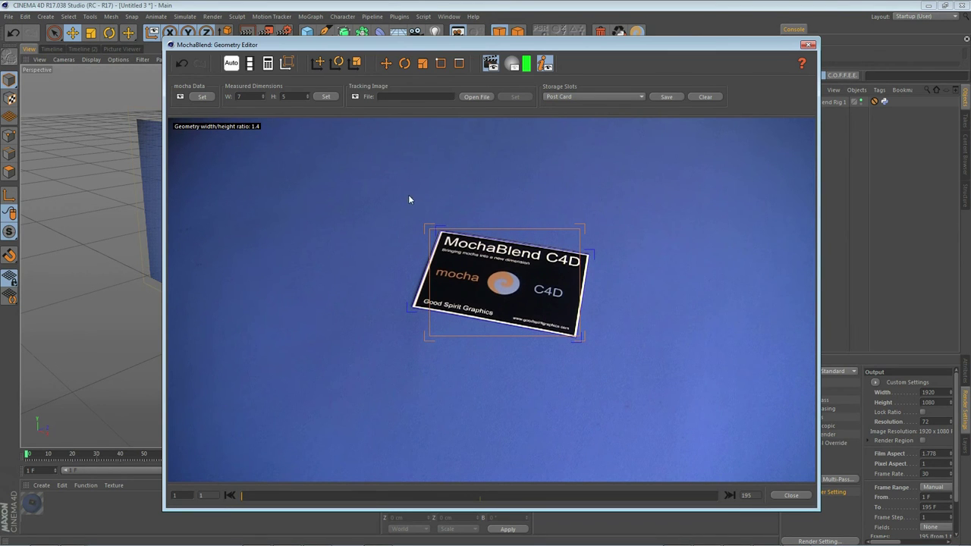
- Load Post Card.png as the tracking image, hide its overlay, and fit the geometry frame back to the tracked post card
click(484, 98)
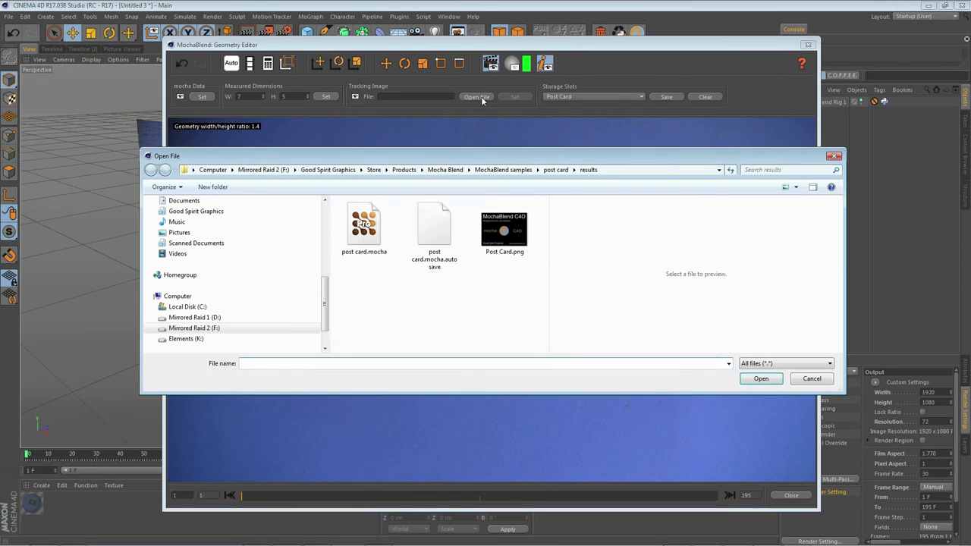
click(505, 230)
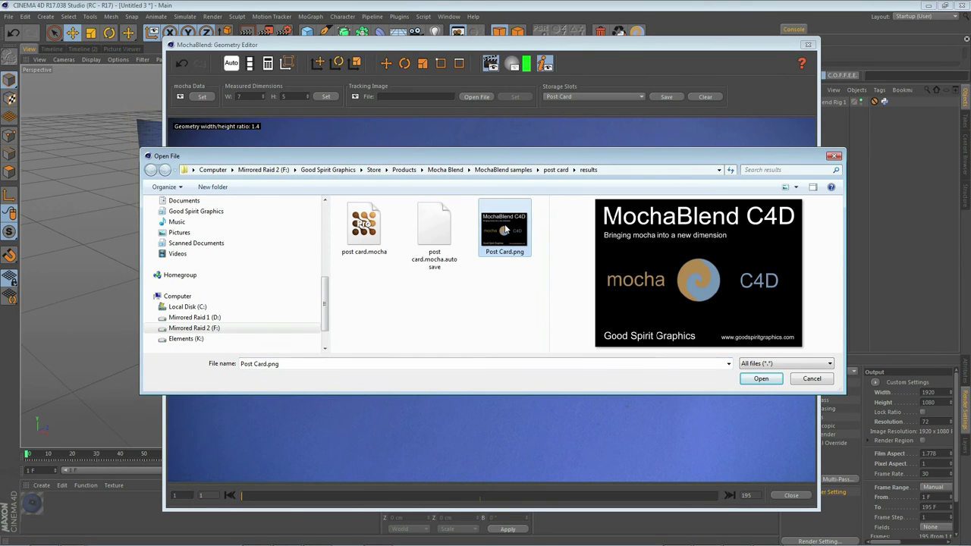
click(759, 378)
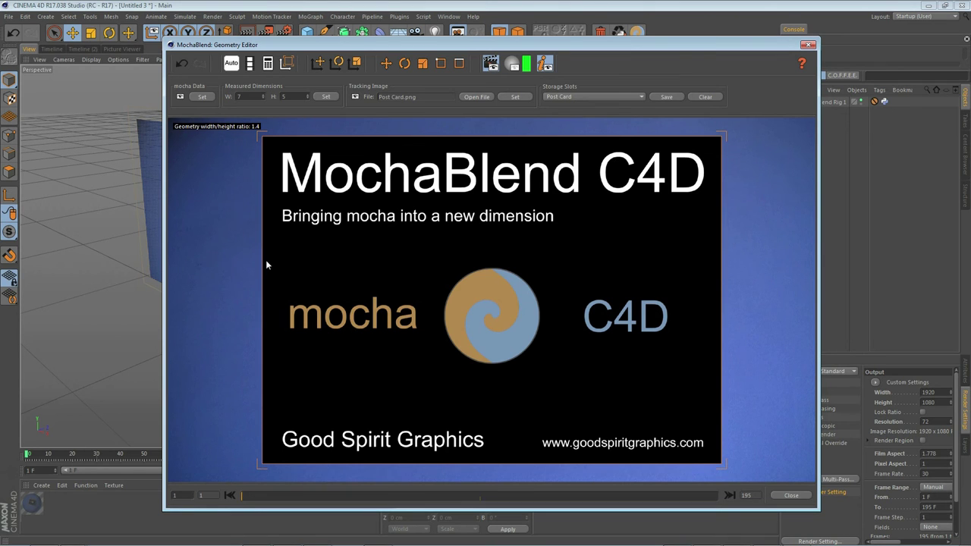
click(355, 96)
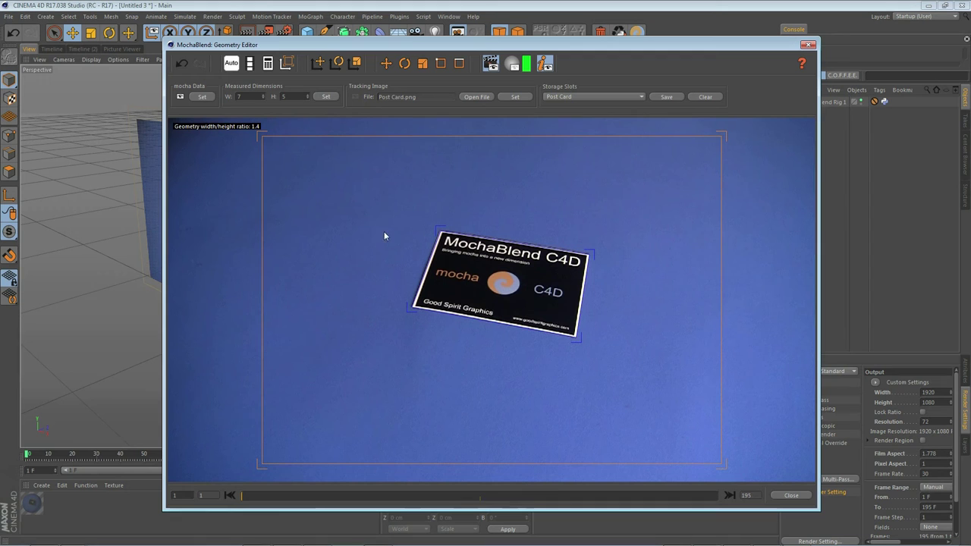
click(287, 65)
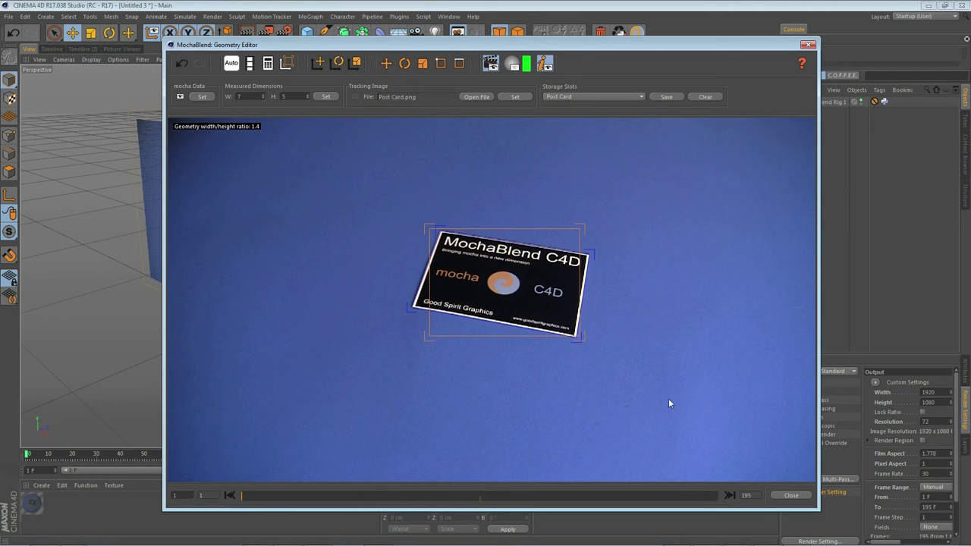
- Close the Geometry Editor, run the 3D Full Solve - Find Focal, and create the camera solve in the scene
click(796, 495)
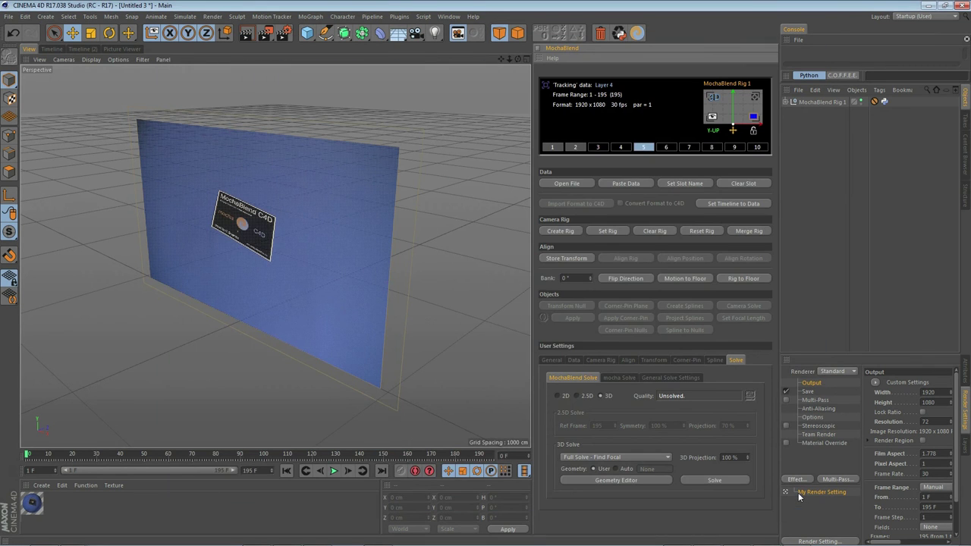
click(705, 479)
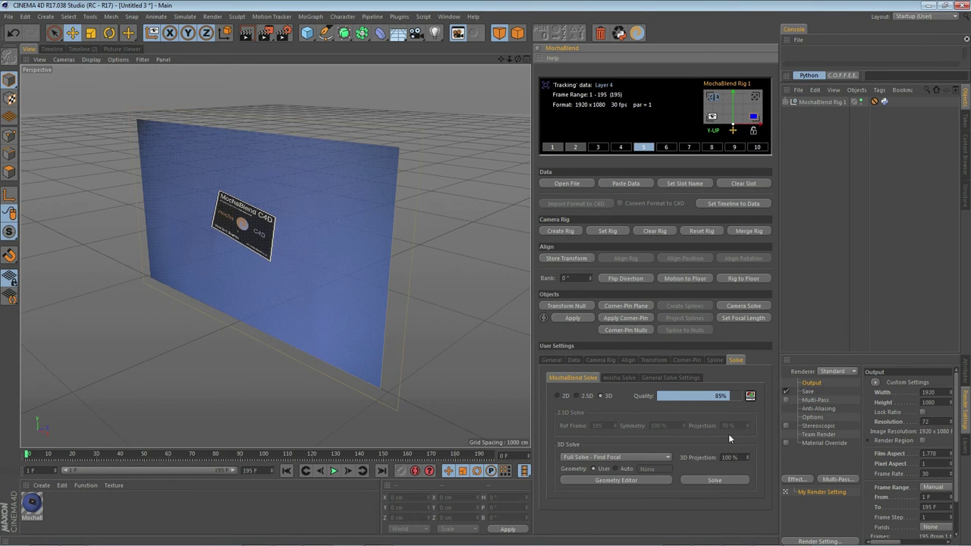
click(750, 396)
click(744, 307)
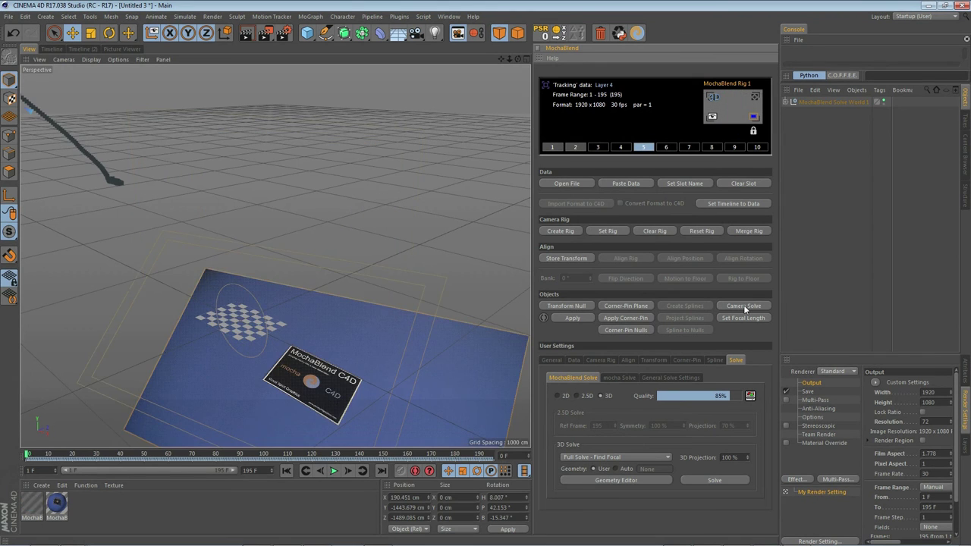
- Examine the solved camera path from outside, and check the checkerboard's alignment through the rig camera by scrubbing to frame 141
scroll(319, 204, down, 3)
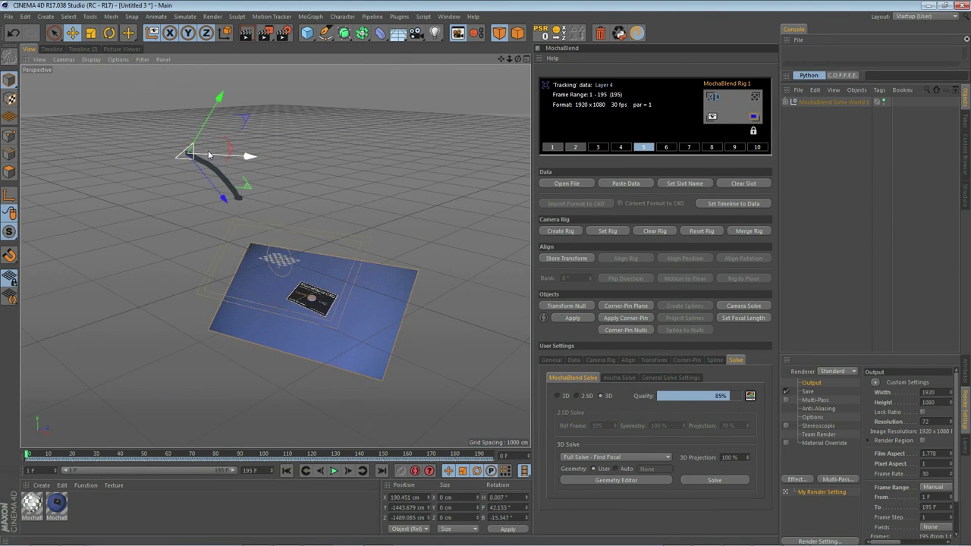
scroll(228, 159, up, 3)
alt+drag(292, 303, 207, 230)
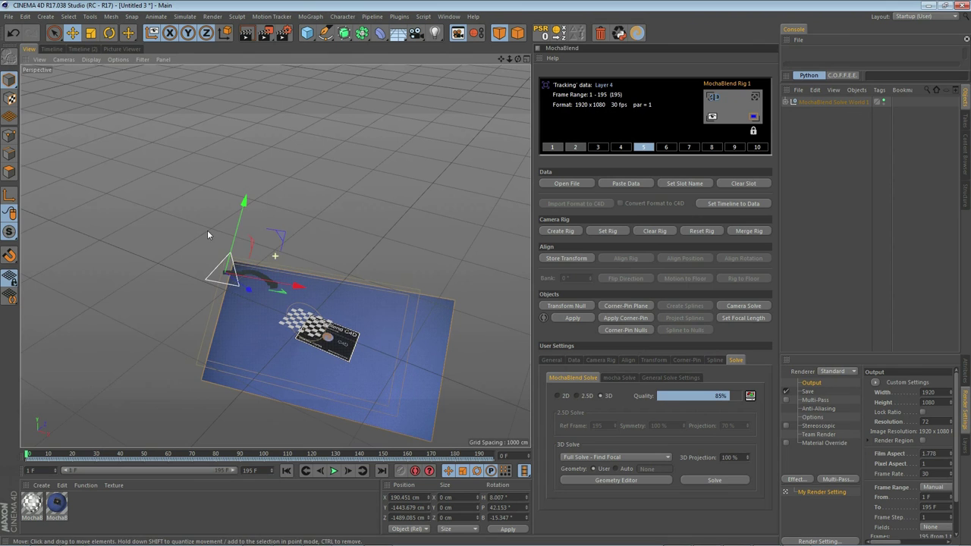
click(754, 97)
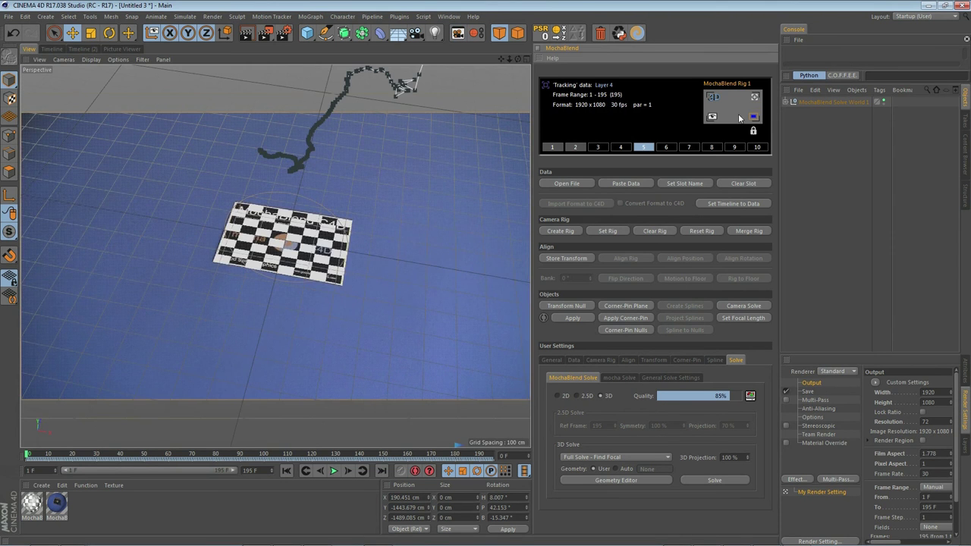
drag(27, 455, 362, 459)
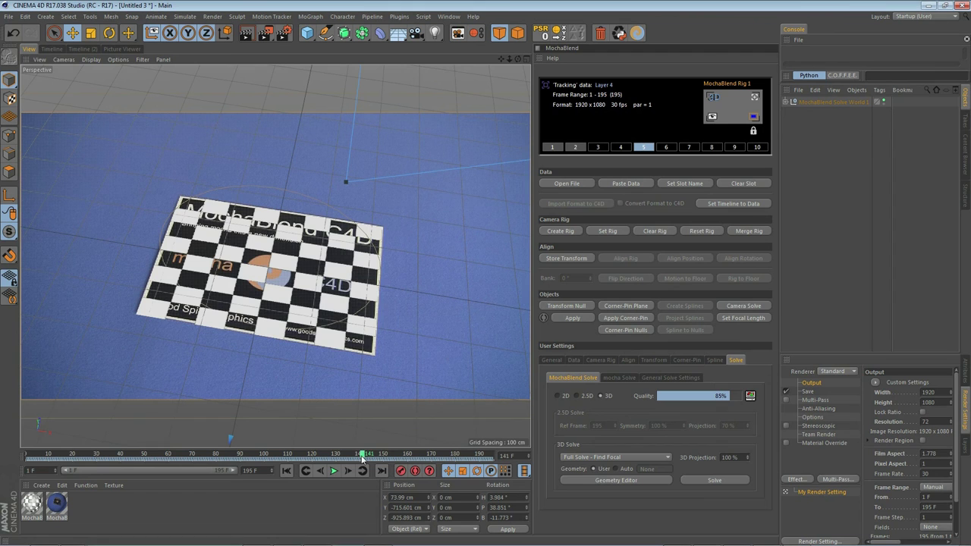
- Try the Logo insert clip on the reference plane and settle on Grid 4x4
click(553, 360)
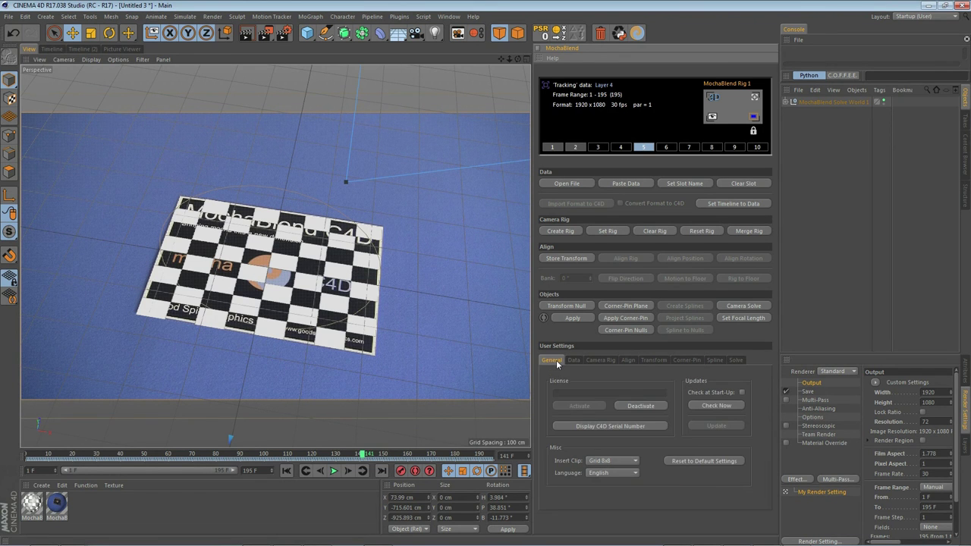
click(608, 460)
click(604, 475)
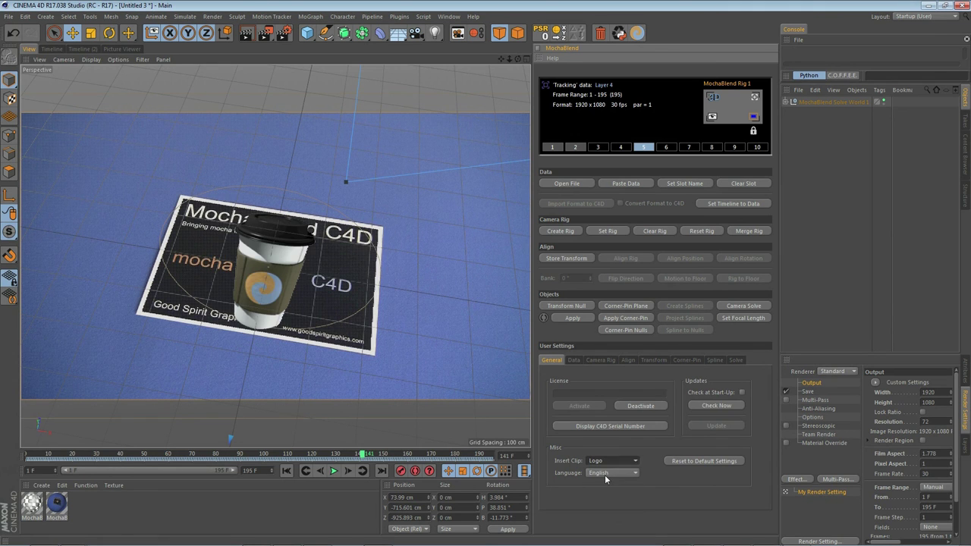
click(635, 460)
click(629, 483)
click(635, 460)
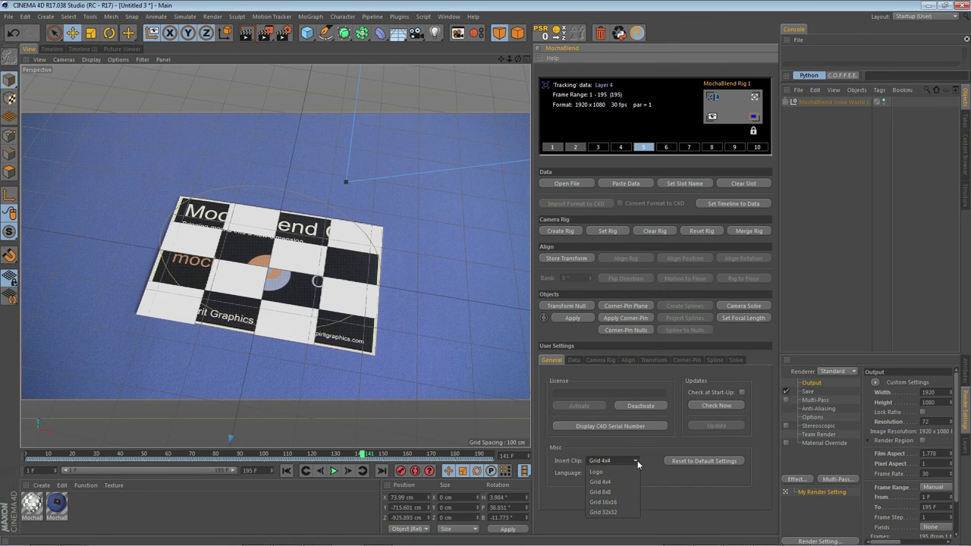
click(637, 462)
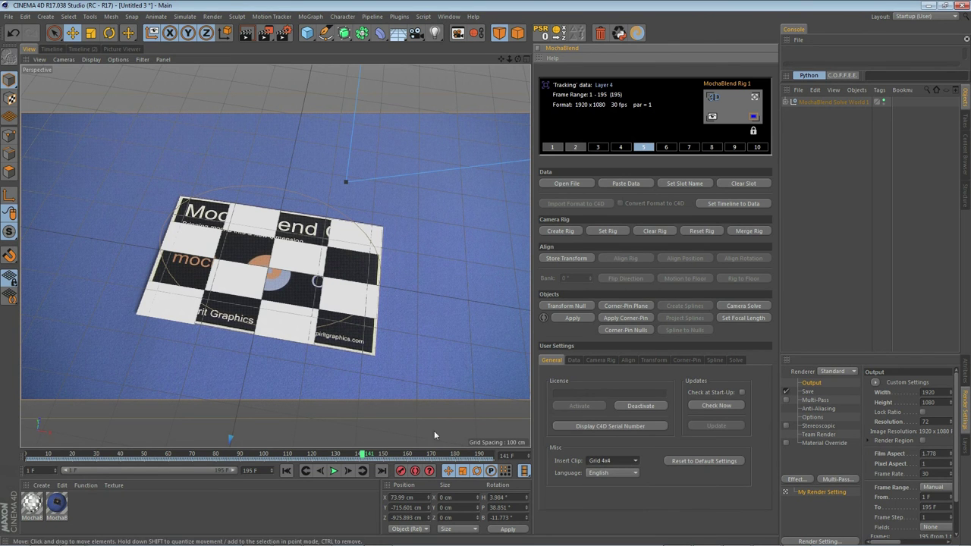
- Scrub and play the animation through the rig camera, and look at the solved scene from outside
drag(364, 455, 198, 454)
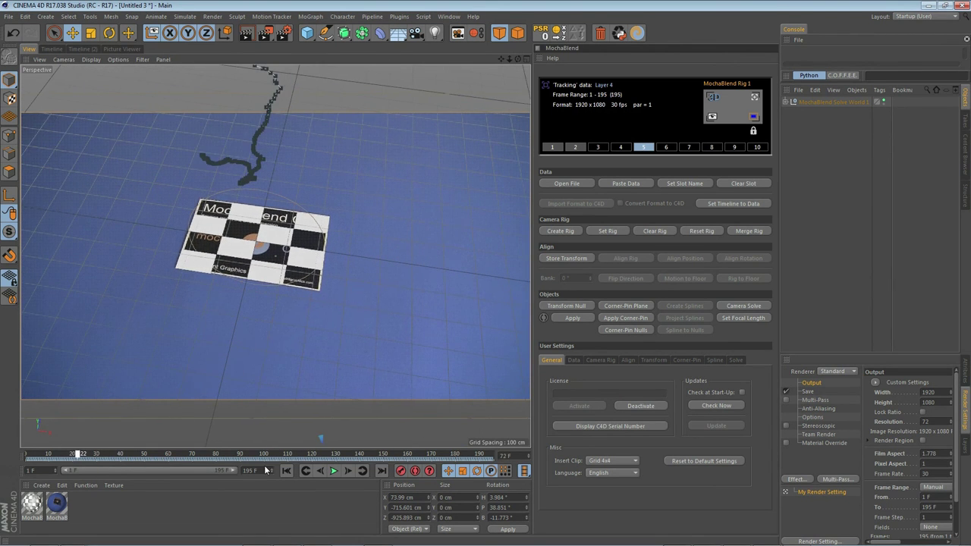
click(334, 471)
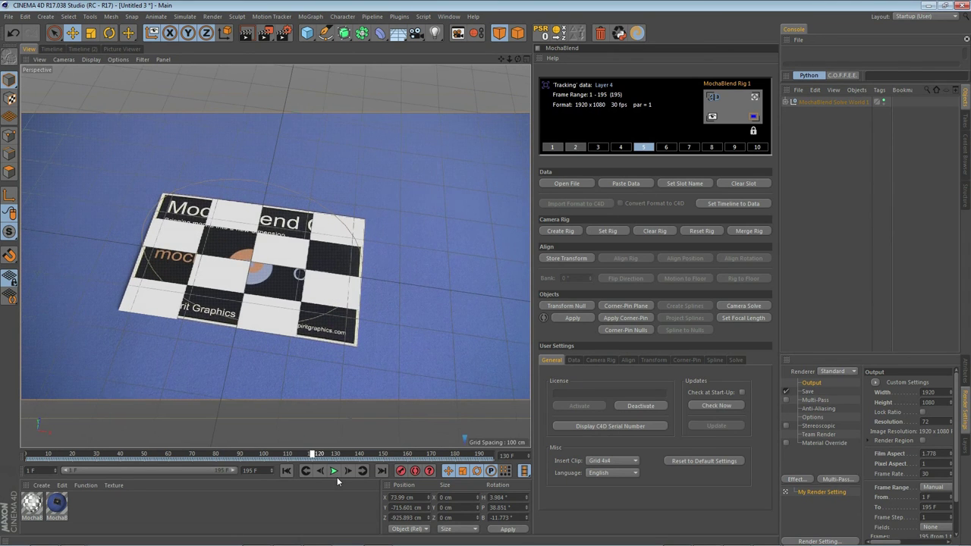
click(755, 98)
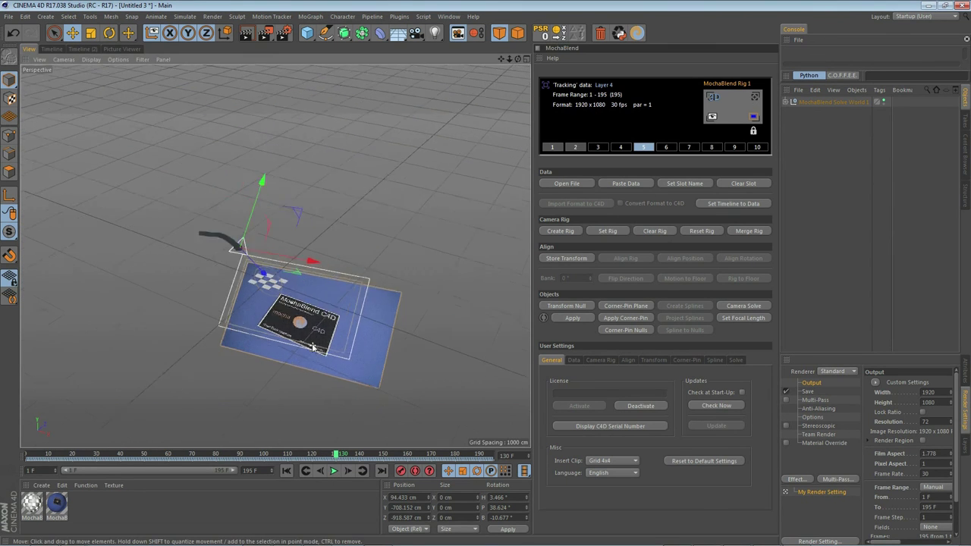
alt+drag(312, 347, 342, 345)
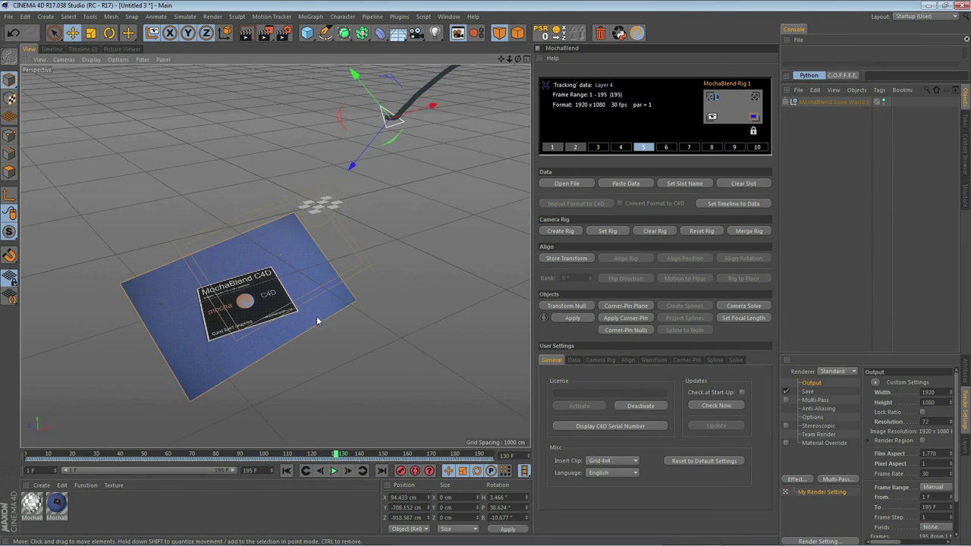
- Set the movie screen's transparency to 0% and scrub to frame 142 while examining the checkerboard reference plane up close
click(599, 360)
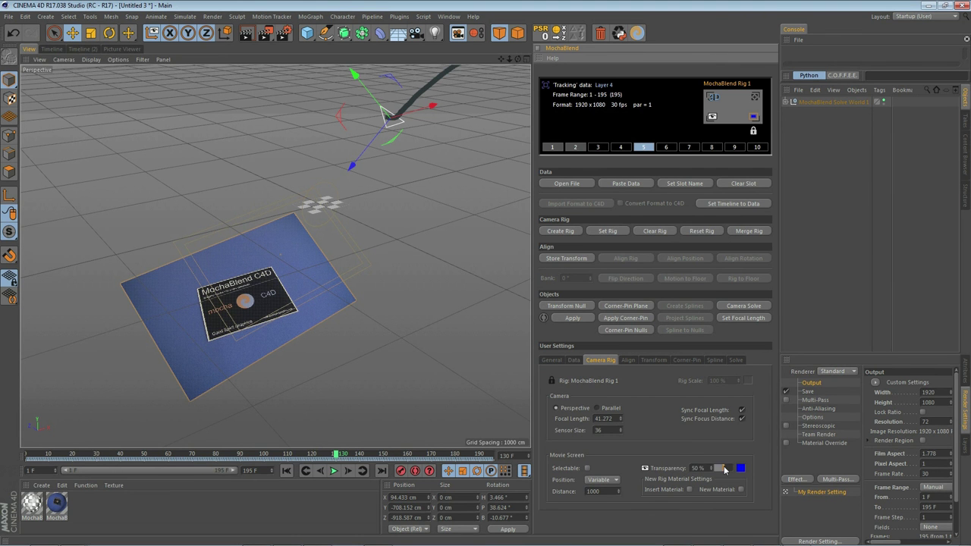
drag(724, 469, 697, 469)
scroll(310, 199, up, 3)
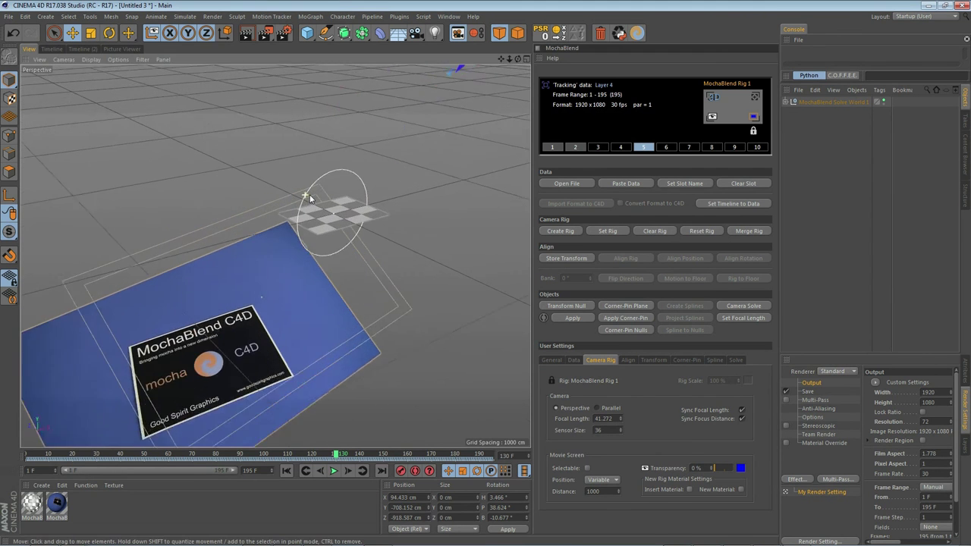
alt+drag(309, 199, 375, 281)
key(f)
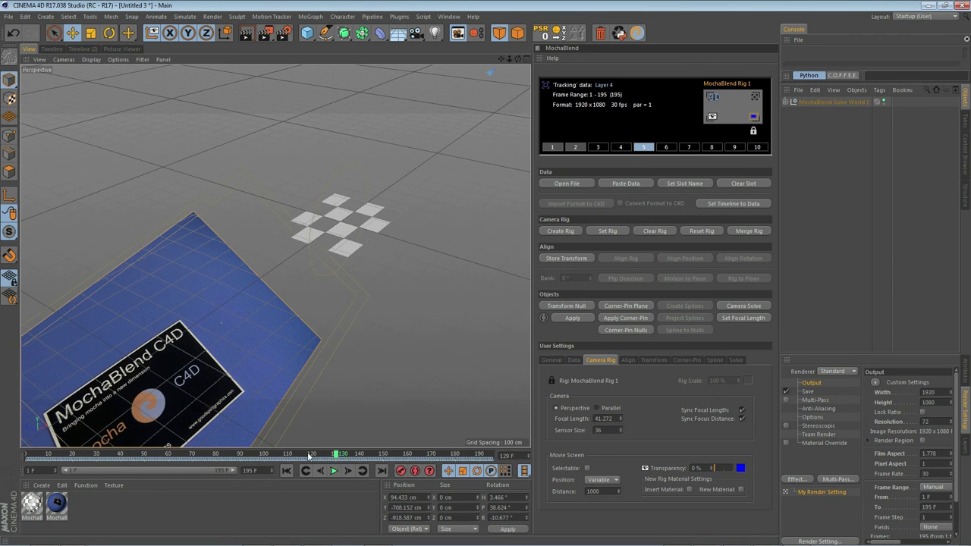
drag(309, 455, 364, 464)
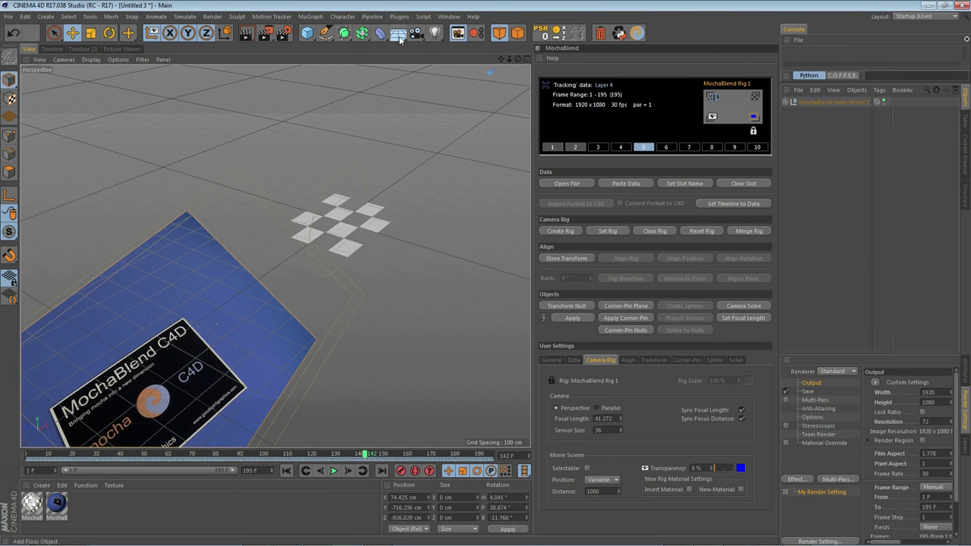
- Add a cube at the reference plane, scale it to about 82 cm, and raise it to about Y 42 cm
click(310, 33)
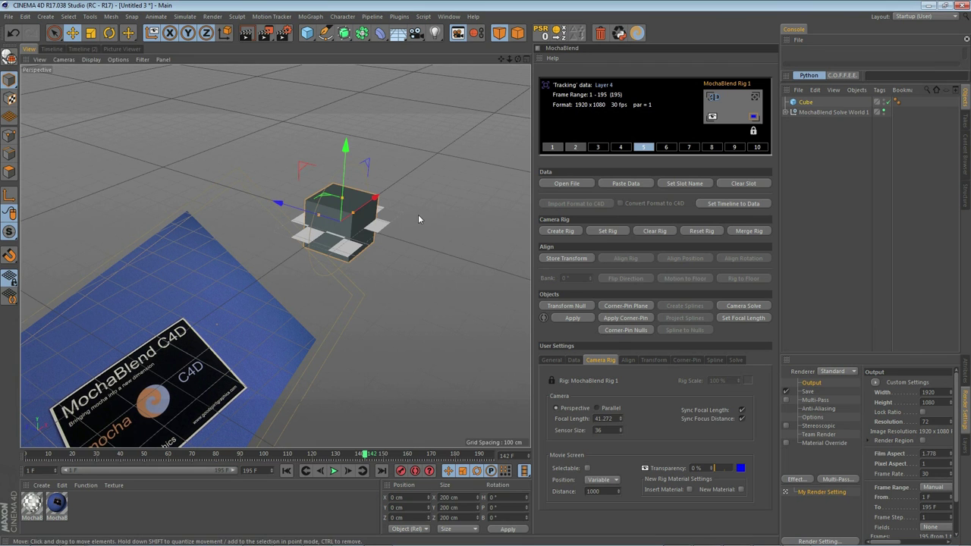
key(t)
drag(414, 217, 383, 227)
key(e)
drag(347, 162, 348, 150)
alt+right_drag(348, 150, 354, 242)
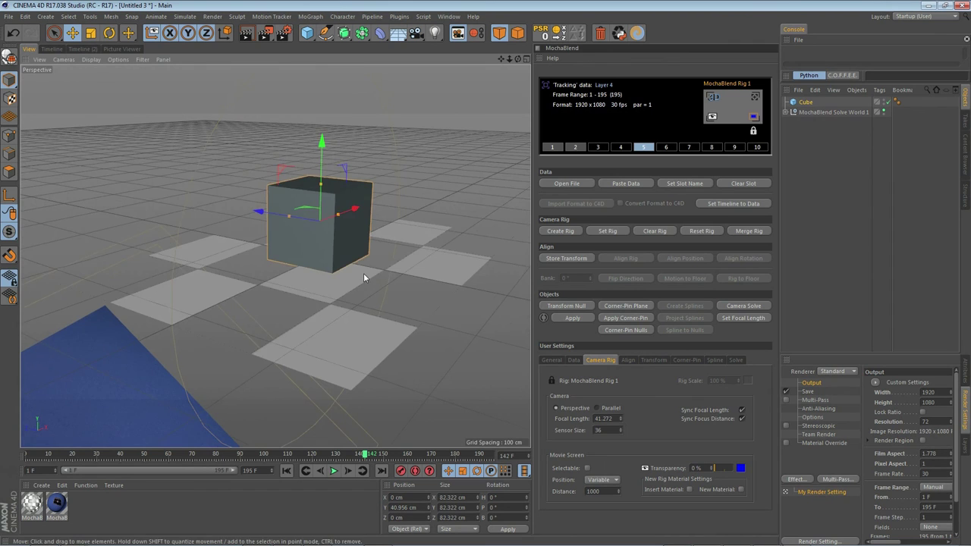
alt+drag(364, 273, 376, 271)
scroll(377, 271, up, 2)
drag(323, 116, 325, 112)
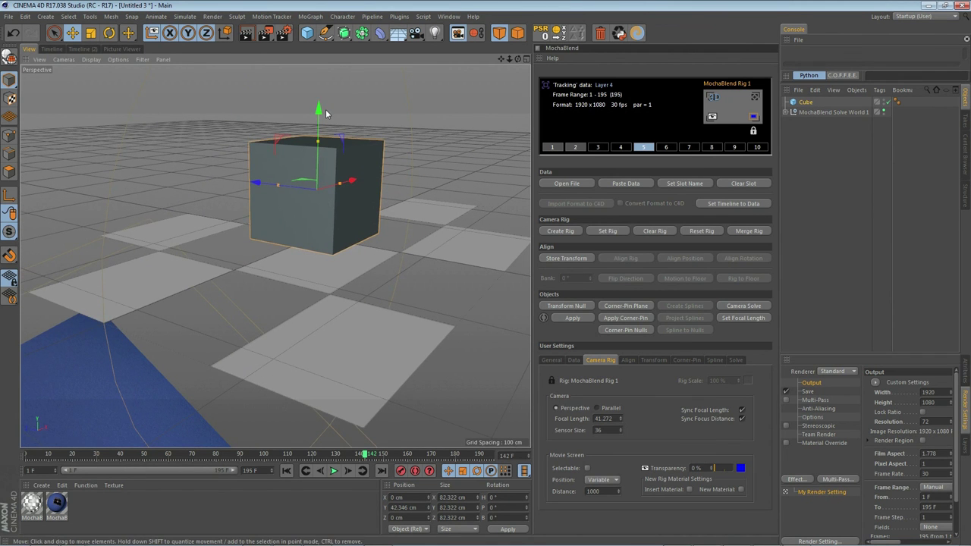
scroll(217, 200, down, 4)
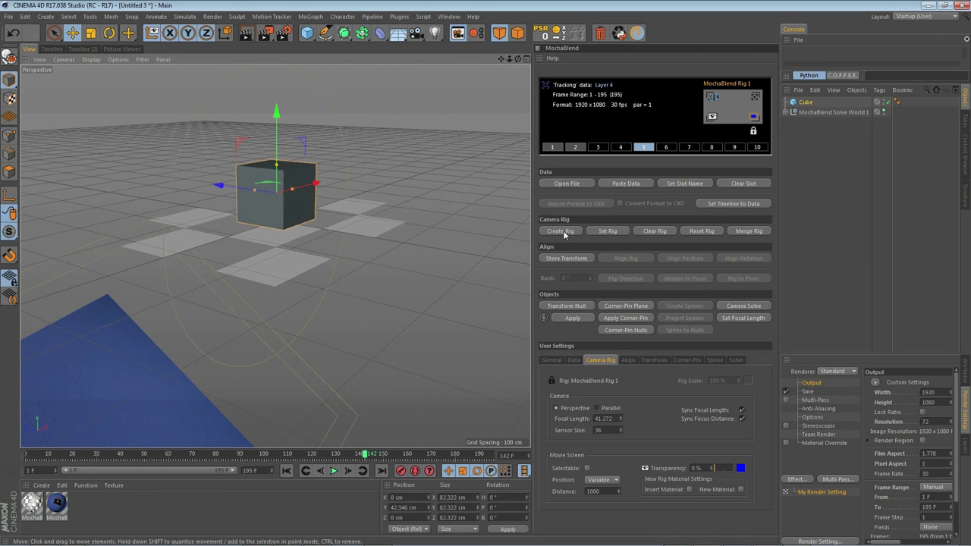
- Switch back to the rig camera view, use Constant Shading (Lines) display, and scrub the animation back to frame 1
click(754, 97)
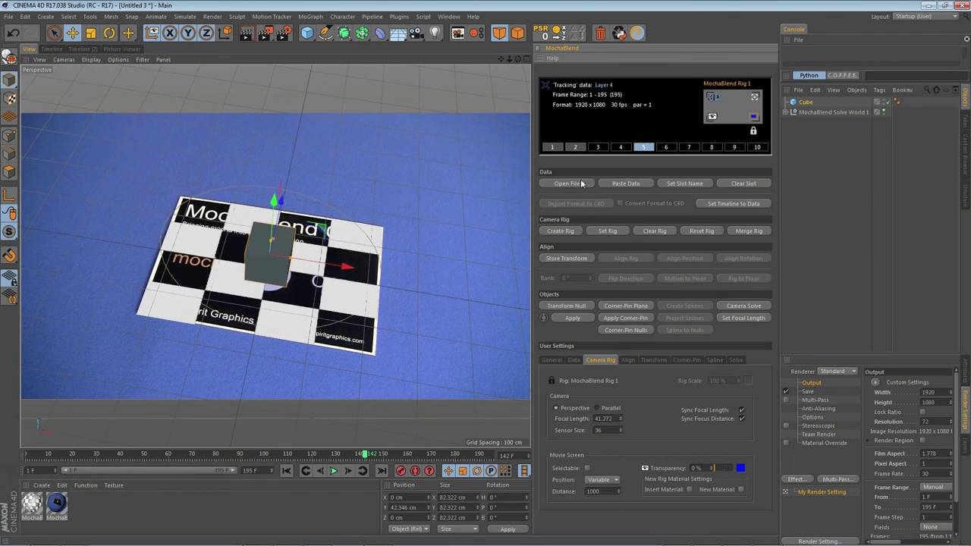
click(90, 59)
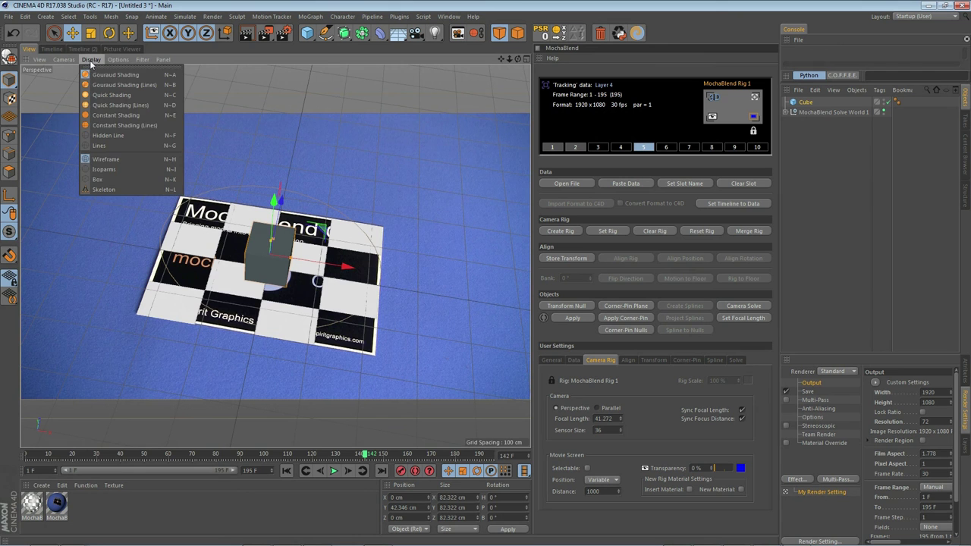
click(129, 126)
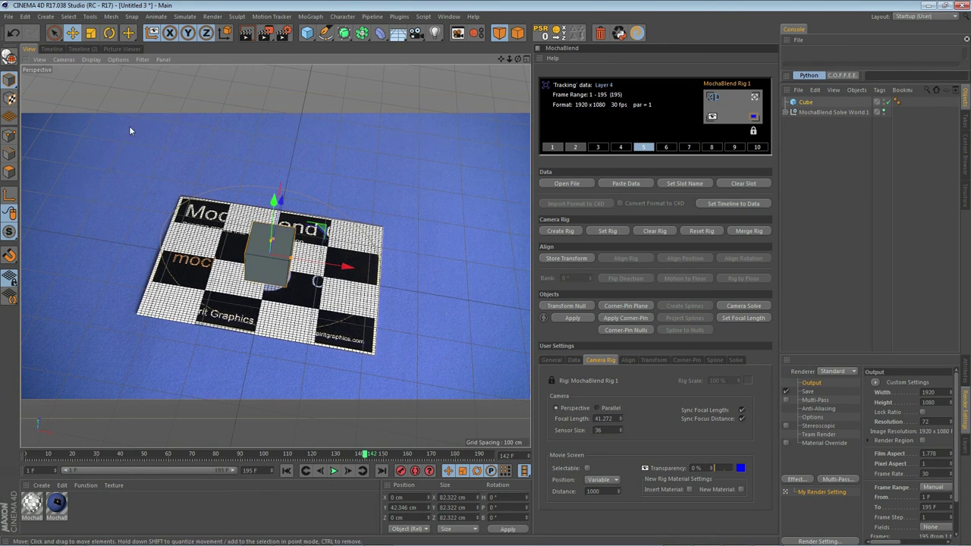
drag(364, 454, 27, 454)
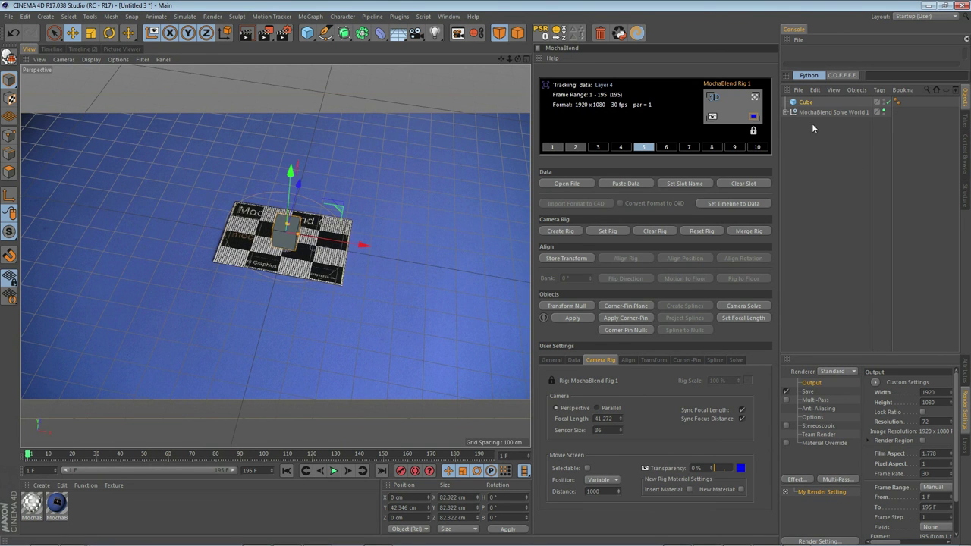
- Expand the MochaBlend Solve World 1 hierarchy down to the rig's camera, and play the animation with the checkerboard insert hidden
click(786, 111)
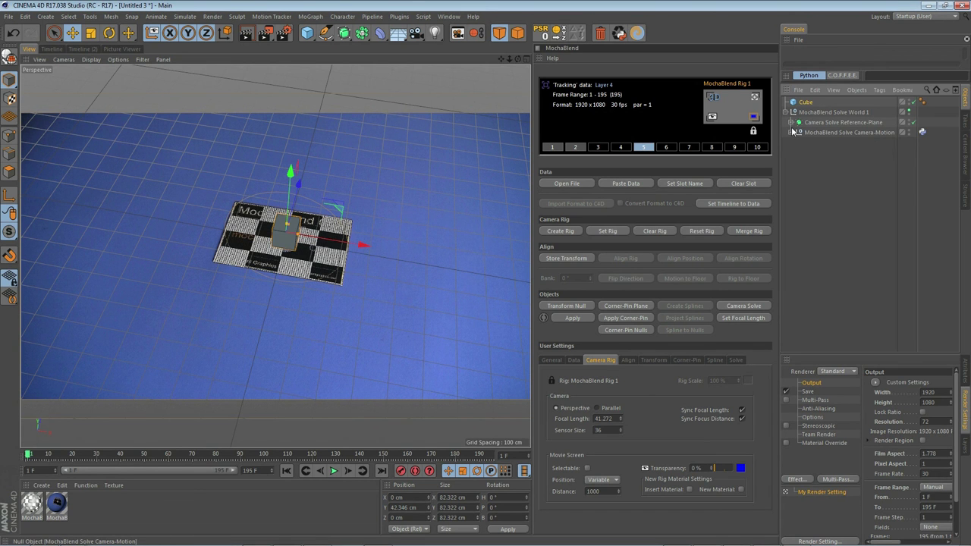
click(790, 132)
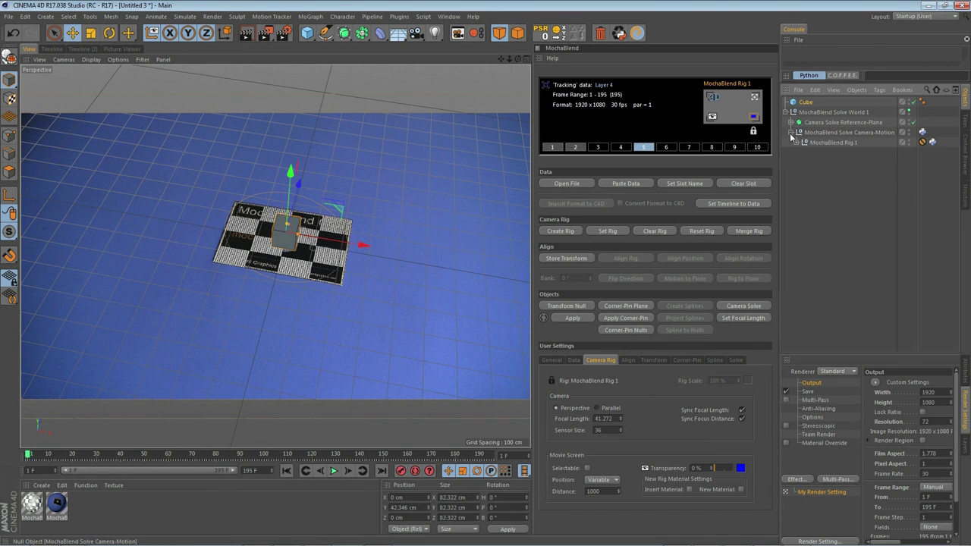
click(795, 142)
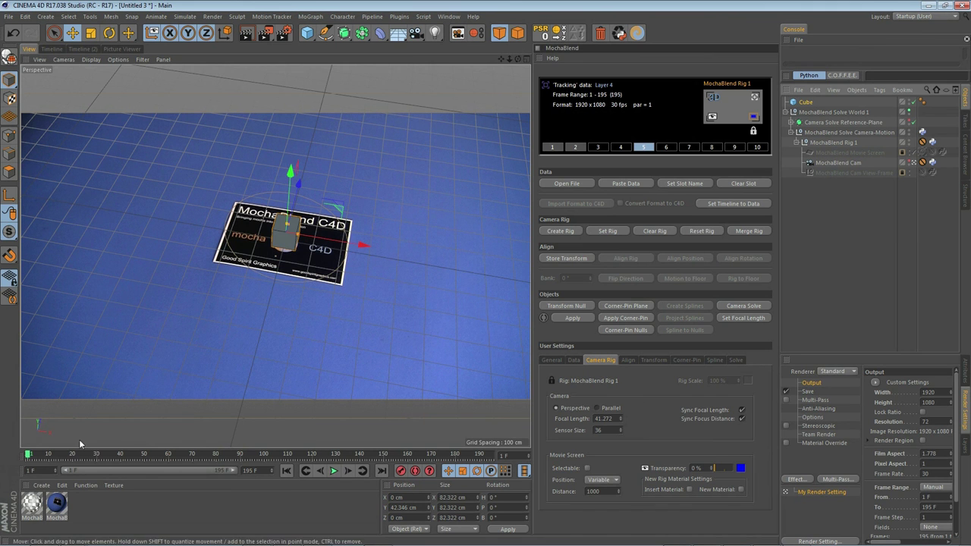
click(334, 473)
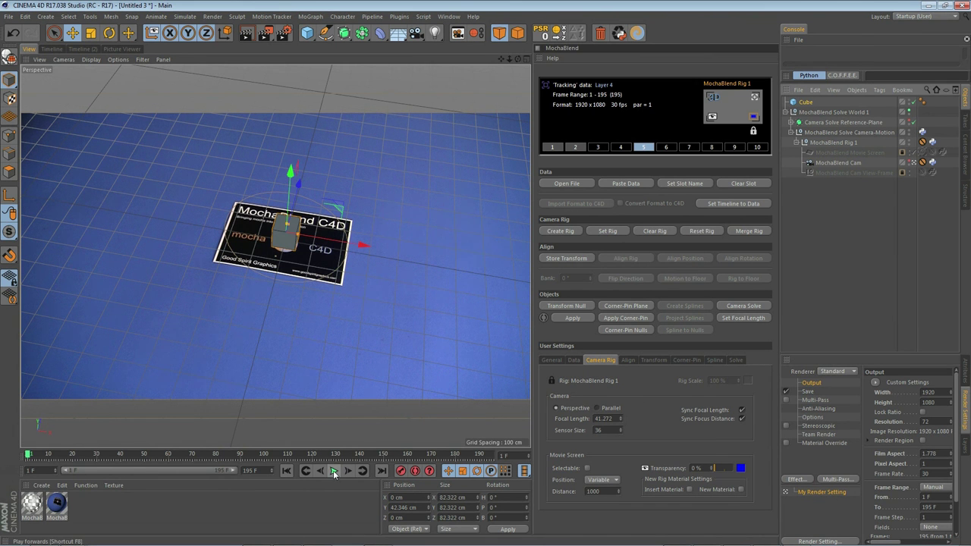